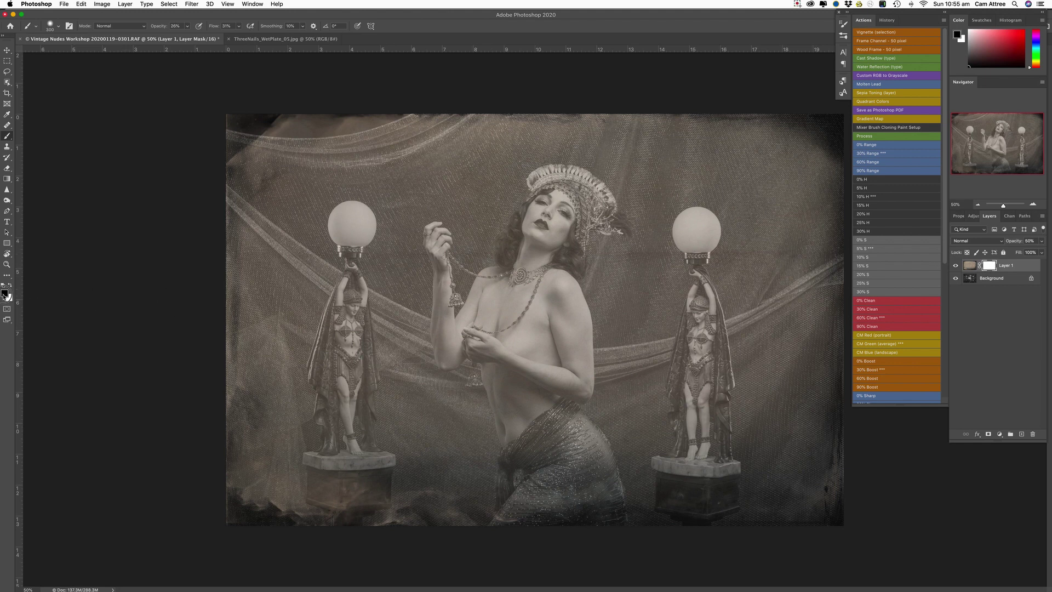
# - Set black as the foreground colour and enlarge the brush for painting on Layer 1's mask over the model
pyautogui.click(5, 294)
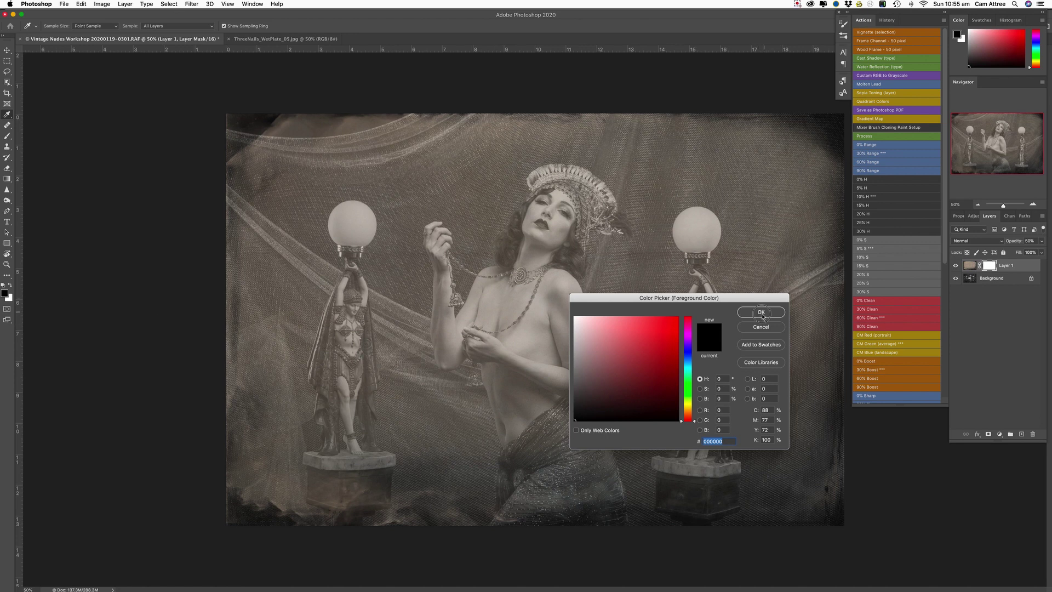
pyautogui.click(766, 315)
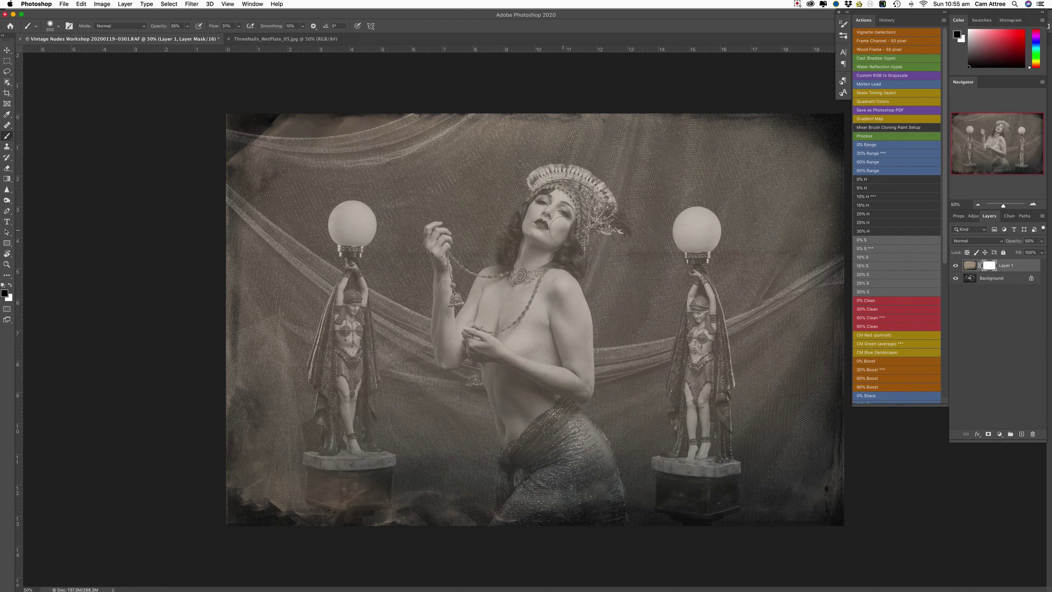
pyautogui.press(']')
pyautogui.press(']')
pyautogui.press(']')
pyautogui.press(']')
pyautogui.press(']')
pyautogui.press(']')
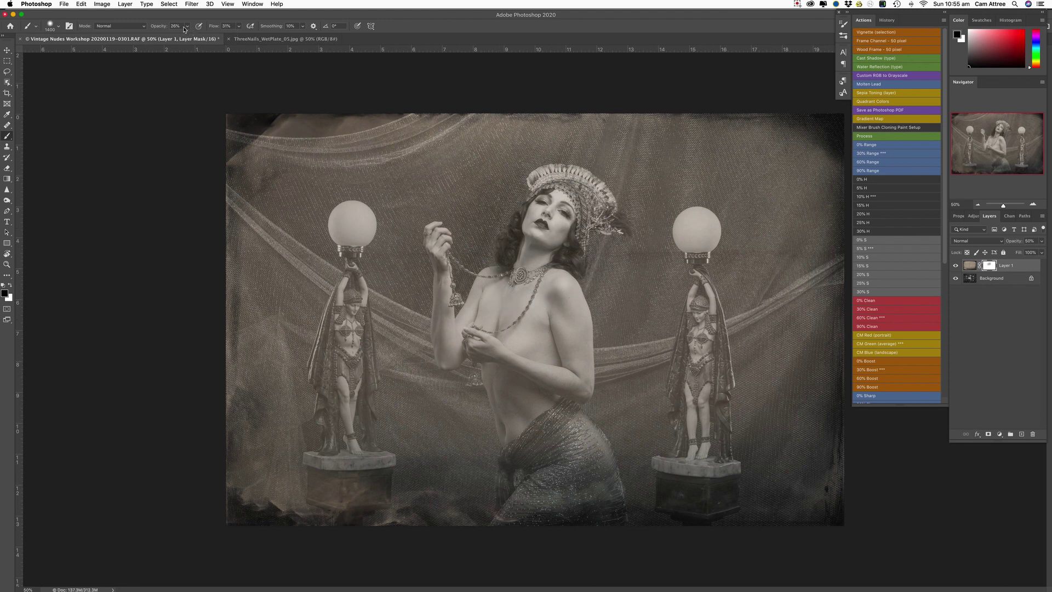
# - Set the brush flow to 24% and paint black on Layer 1's mask over the model, lamp statues and central backdrop
pyautogui.click(238, 25)
pyautogui.moveTo(241, 35); pyautogui.dragTo(240, 37)
pyautogui.click(521, 206)
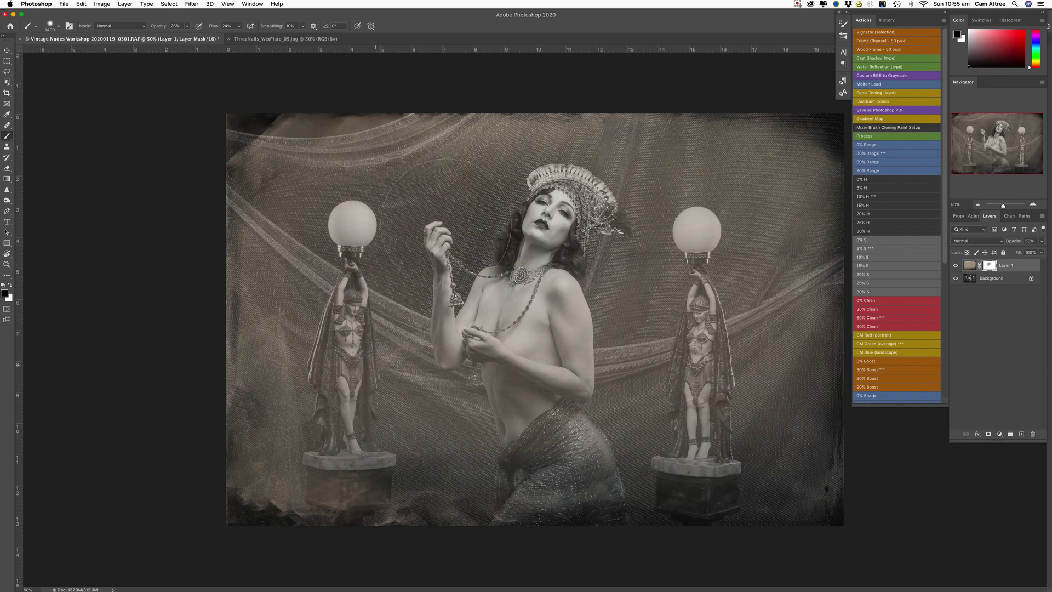
pyautogui.moveTo(354, 324); pyautogui.dragTo(354, 357)
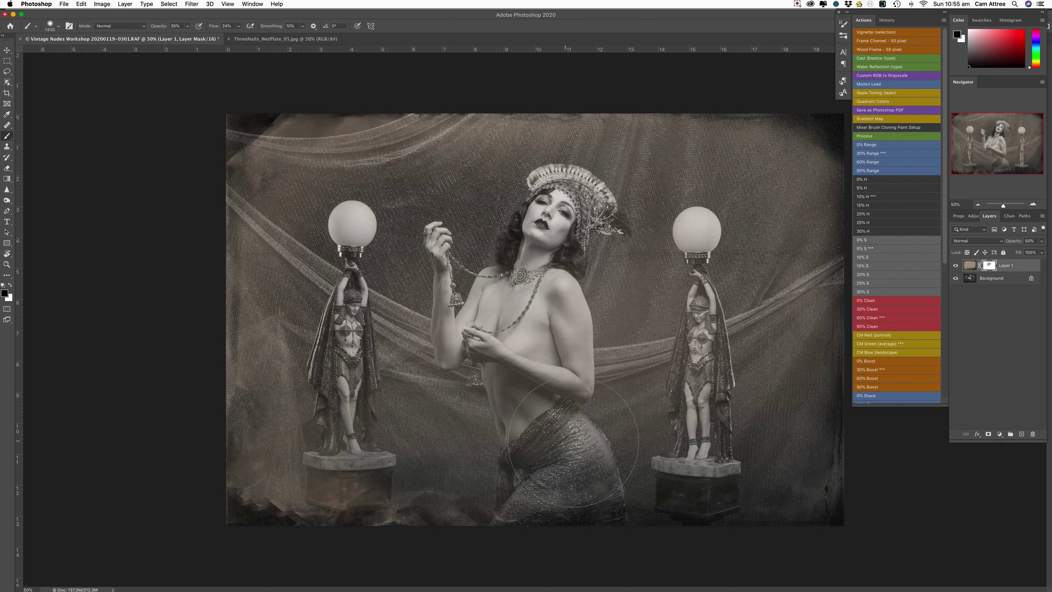
pyautogui.click(731, 415)
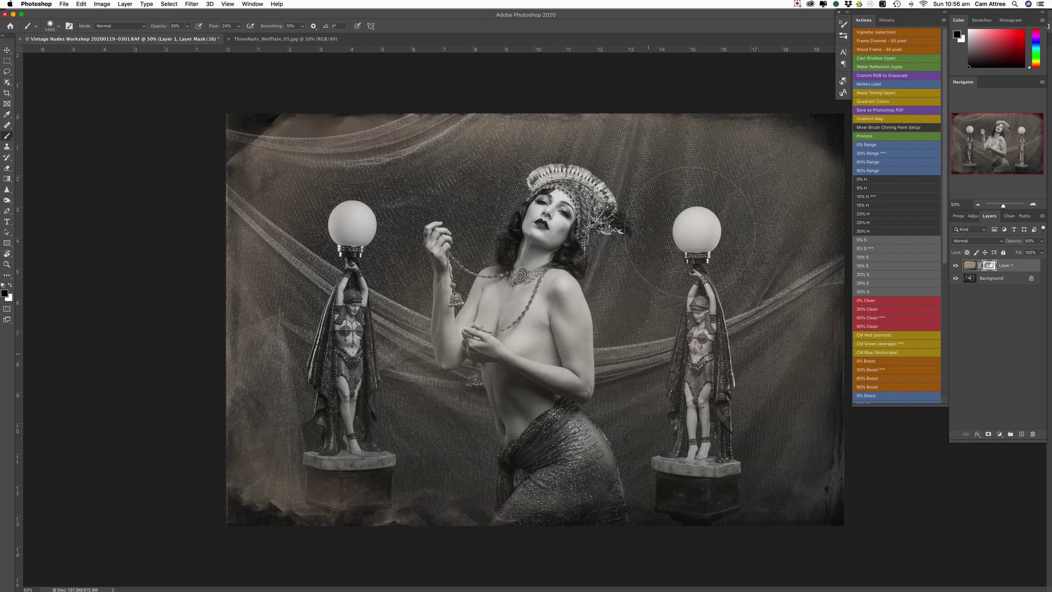
# - Set Layer 1's opacity to 100% and paint black on its mask over the model to clear the stronger texture
pyautogui.click(1042, 253)
pyautogui.moveTo(1025, 253); pyautogui.dragTo(1042, 252)
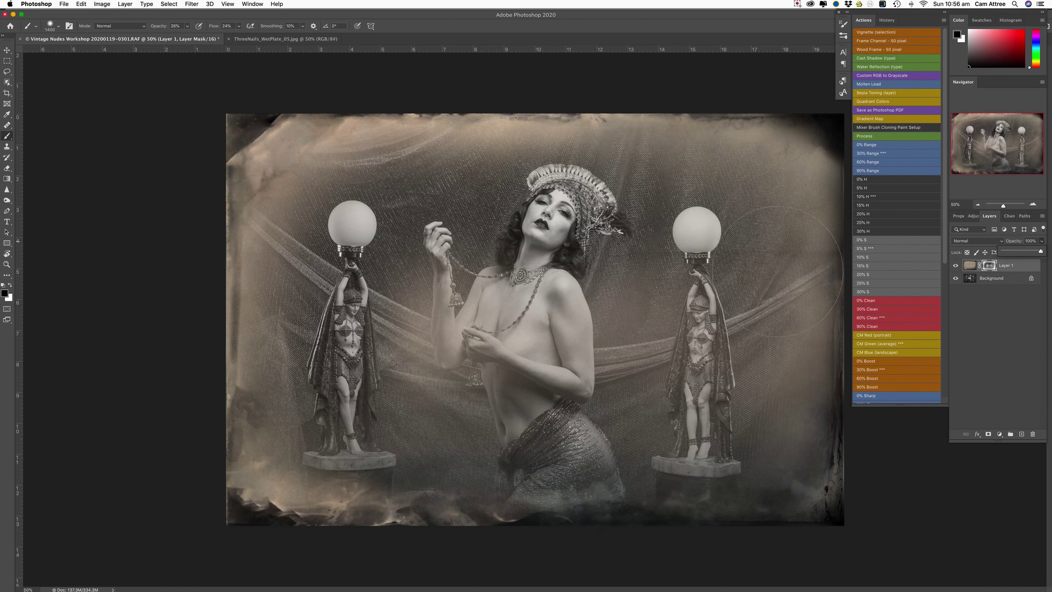
pyautogui.moveTo(446, 340); pyautogui.dragTo(486, 351)
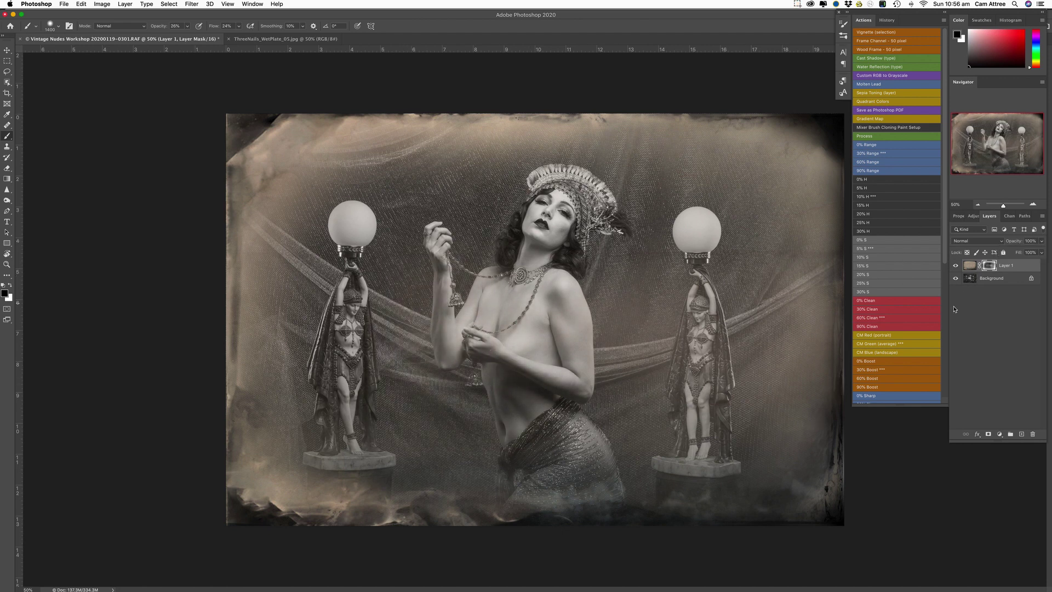
# - Desaturate Layer 1's texture image with a Hue/Saturation adjustment at saturation -100
pyautogui.click(968, 267)
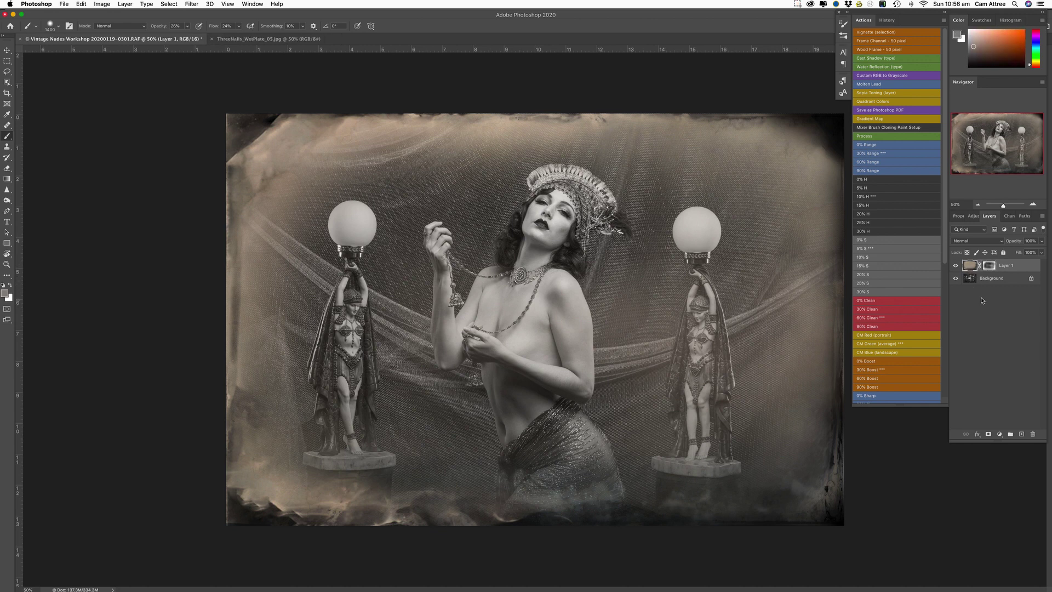
pyautogui.press('super+u')
pyautogui.moveTo(850, 334); pyautogui.dragTo(808, 333)
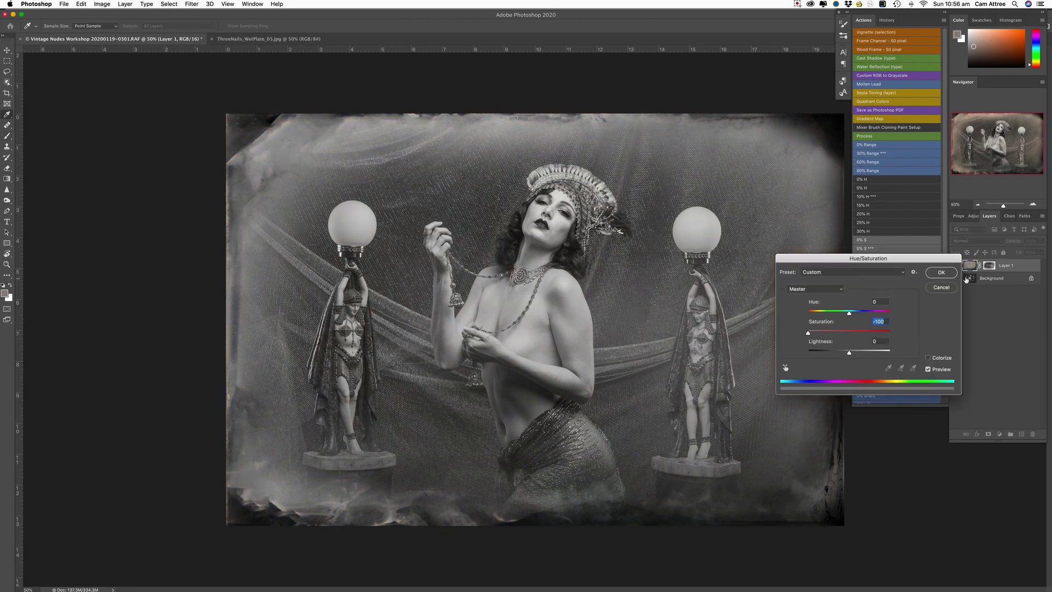
pyautogui.click(950, 274)
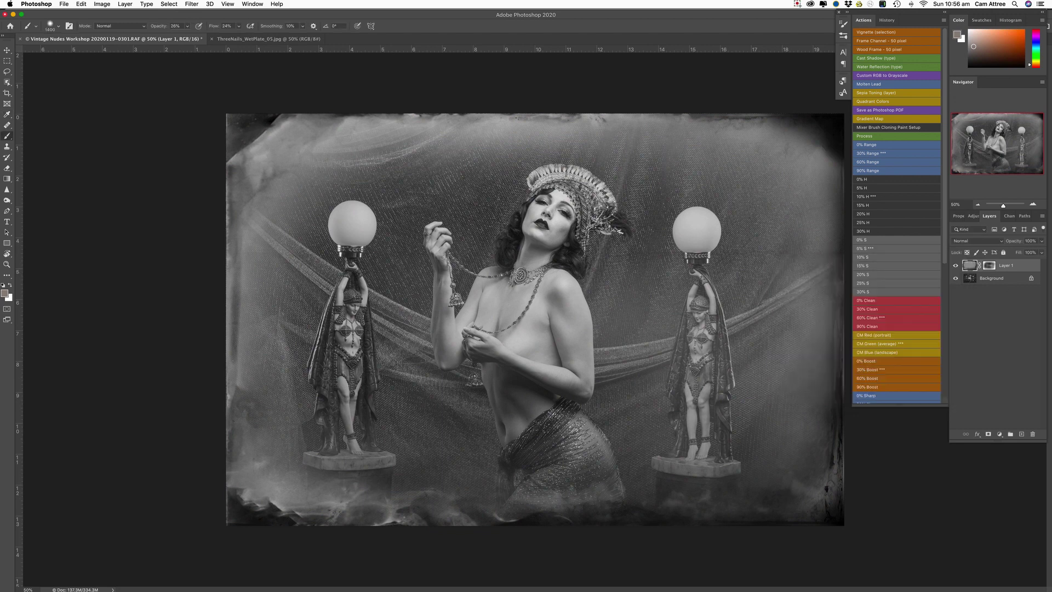
# - Compare the image with Layer 1 hidden and shown, and paint black on its mask to fade the texture over the upper backdrop
pyautogui.press('super+backslash')
pyautogui.press('d')
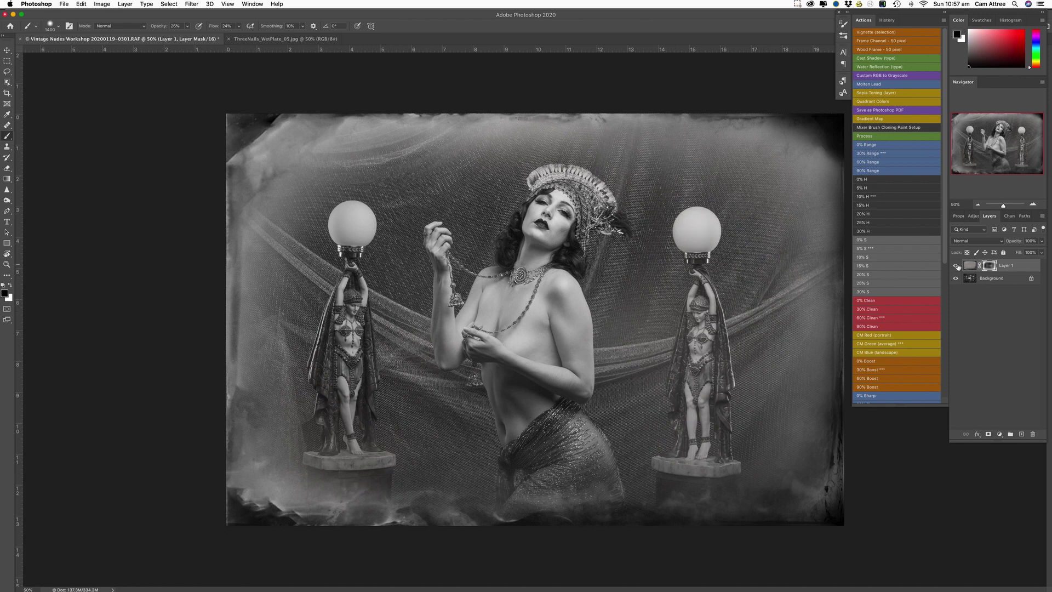
pyautogui.click(957, 266)
pyautogui.click(957, 265)
pyautogui.click(957, 266)
pyautogui.click(957, 266)
pyautogui.click(957, 266)
pyautogui.click(957, 266)
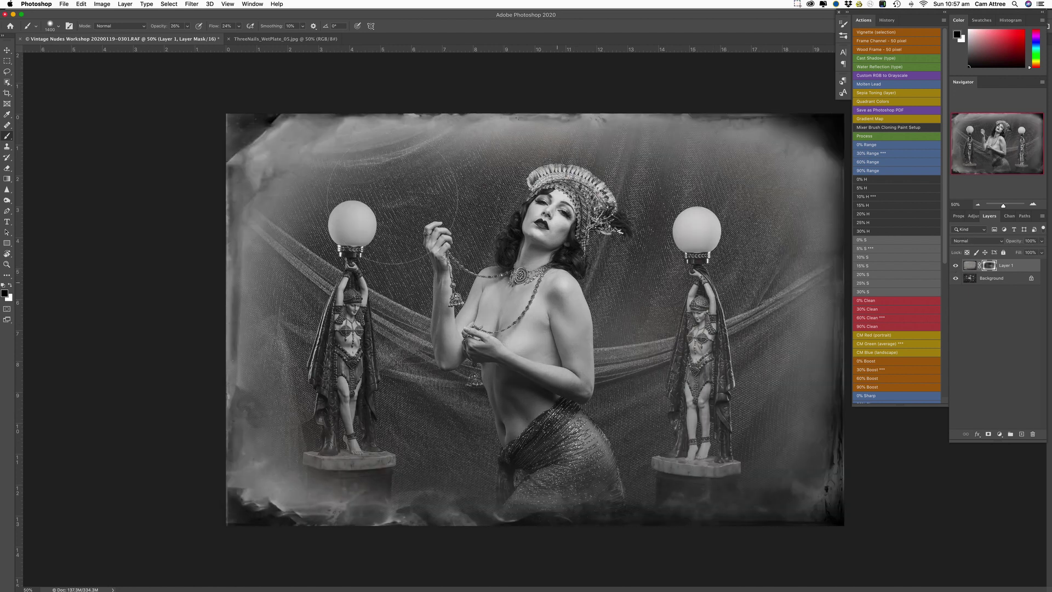
pyautogui.click(268, 215)
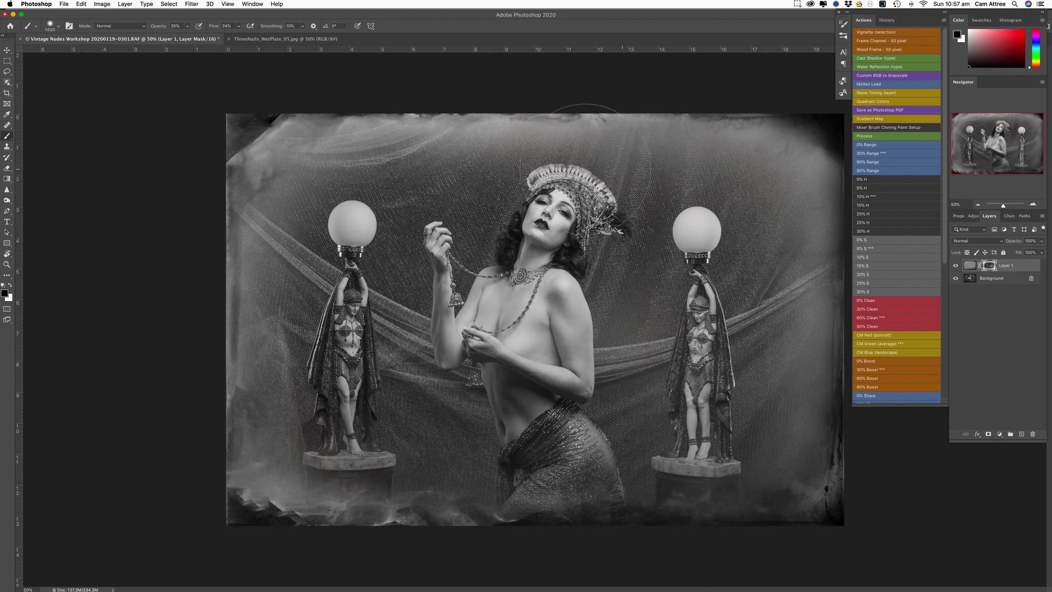
pyautogui.moveTo(339, 173); pyautogui.dragTo(559, 143)
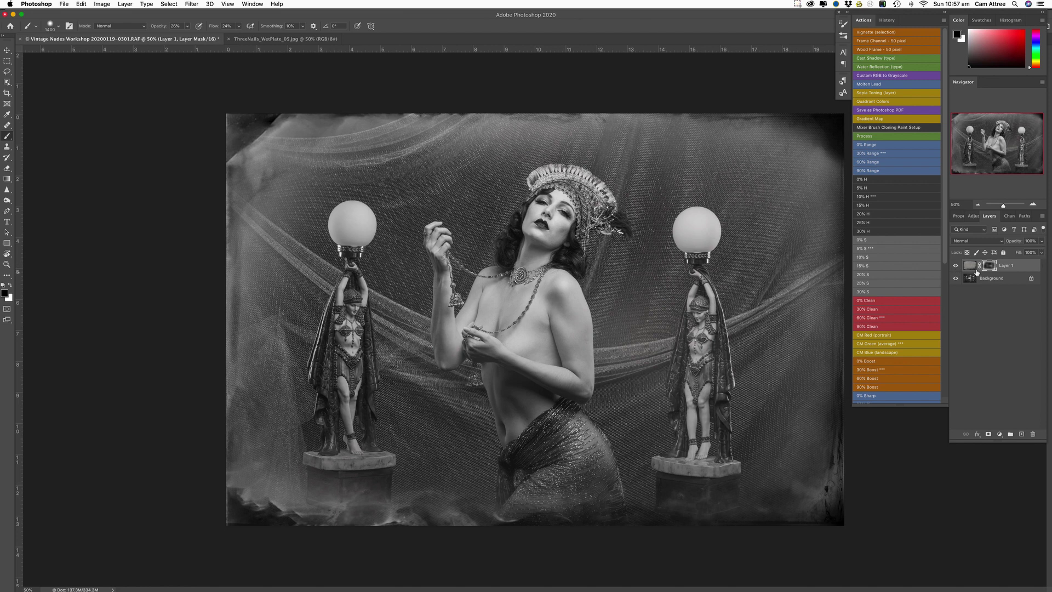
# - Darken Layer 1's texture image with Levels, using a black input of 41 and a midtone of 0.73
pyautogui.click(976, 268)
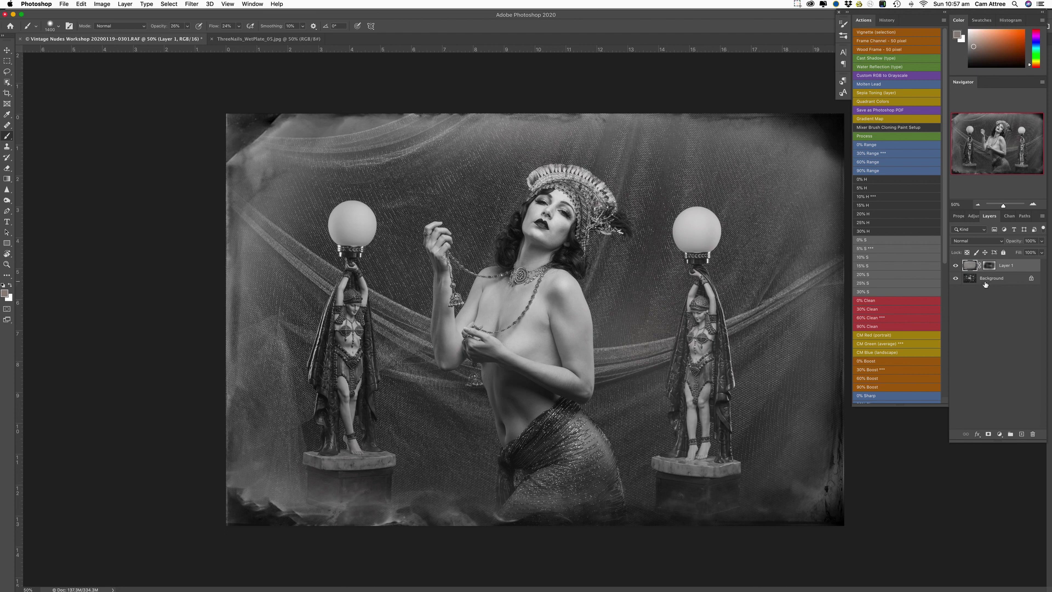
pyautogui.press('super+l')
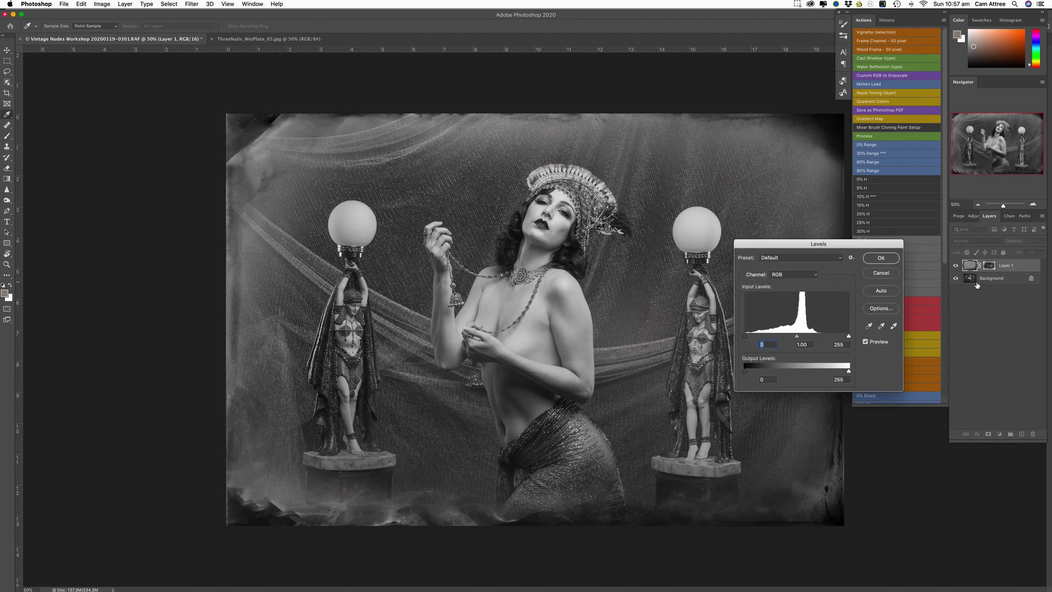
pyautogui.moveTo(801, 249); pyautogui.dragTo(850, 297)
pyautogui.moveTo(795, 385); pyautogui.dragTo(866, 387)
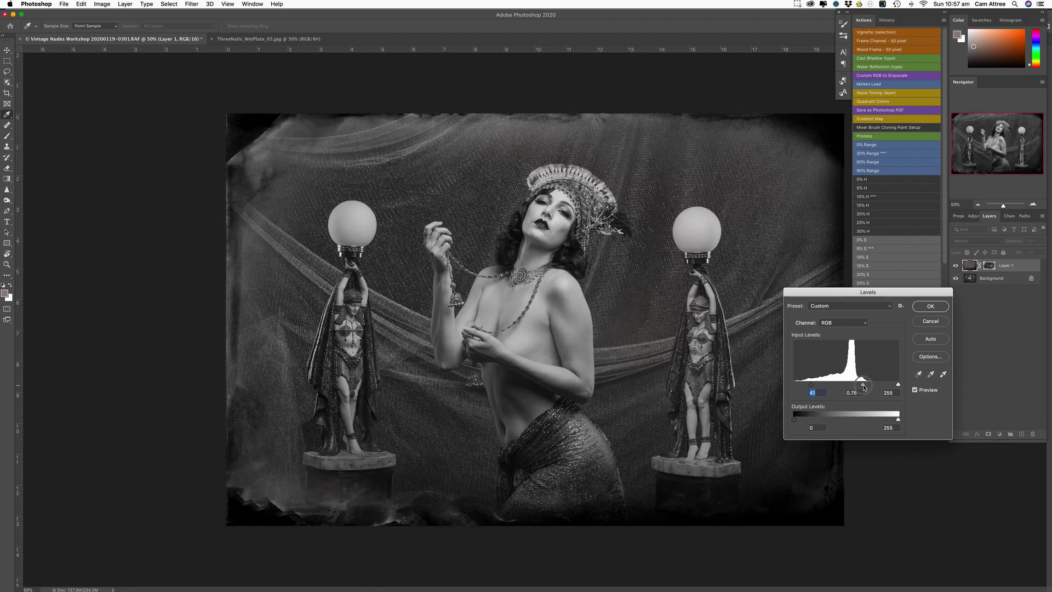
pyautogui.click(862, 392)
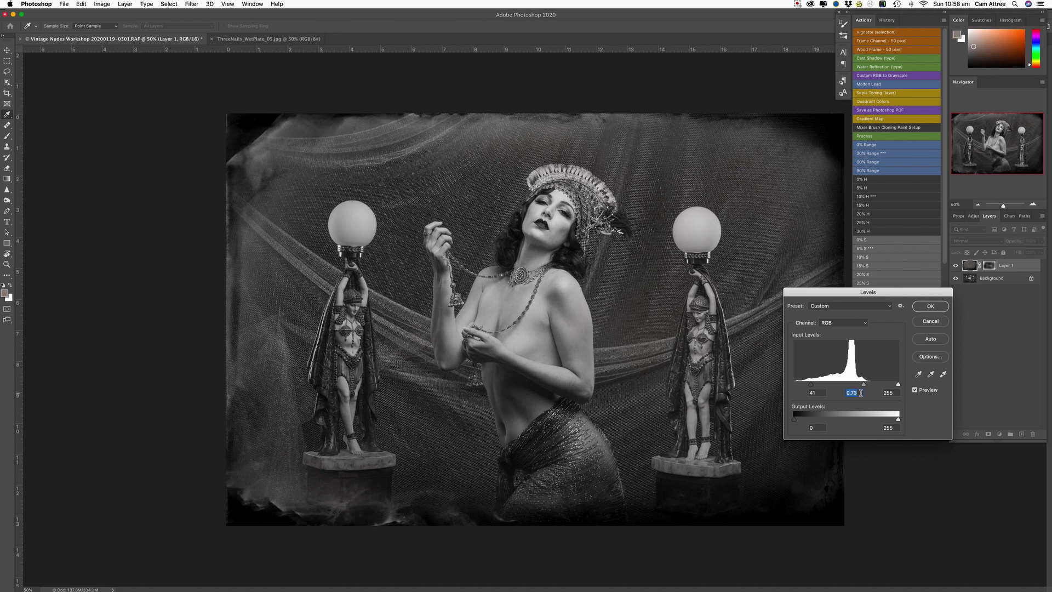
pyautogui.click(931, 307)
pyautogui.press('b')
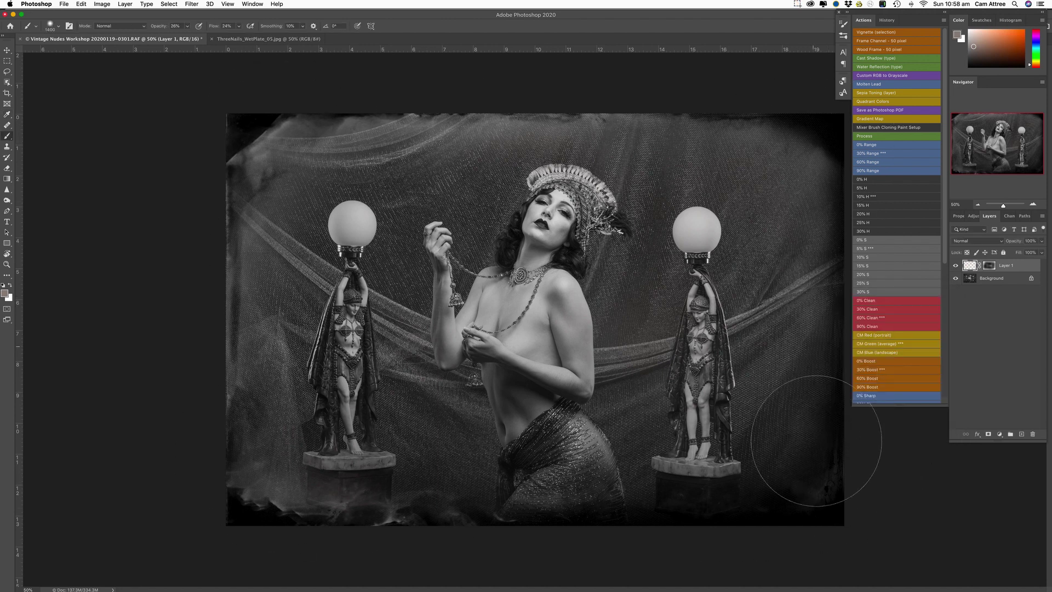
pyautogui.press('super+alt+shift+e')
pyautogui.moveTo(1006, 207); pyautogui.dragTo(1006, 206)
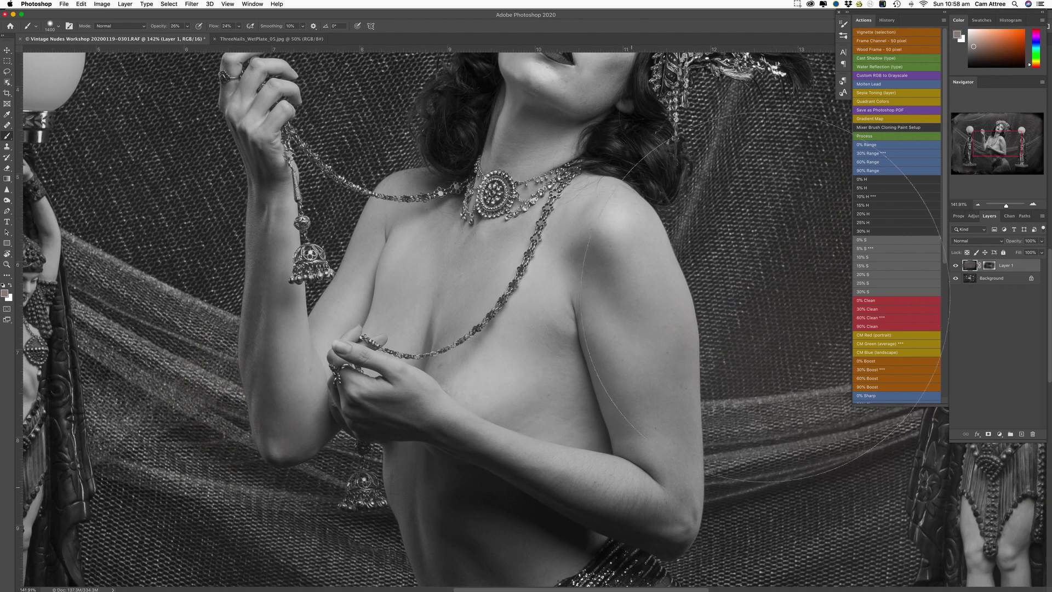
pyautogui.moveTo(1006, 207); pyautogui.dragTo(1002, 207)
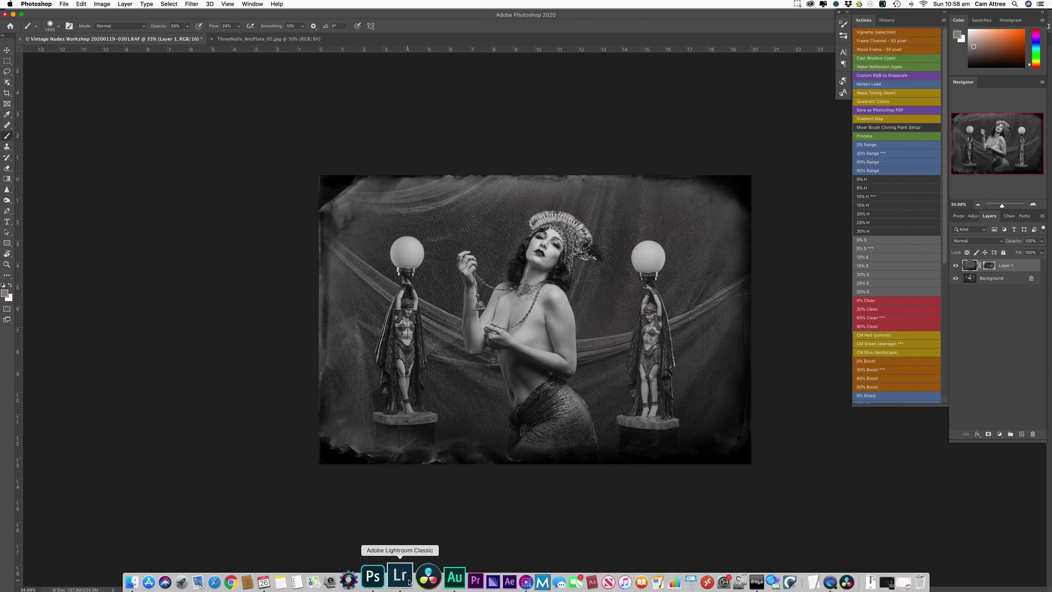
# - Switch to Lightroom Classic and browse the Textures & Frames folder, selecting the cracked landscape texture painting with numbers.JPG
pyautogui.click(404, 577)
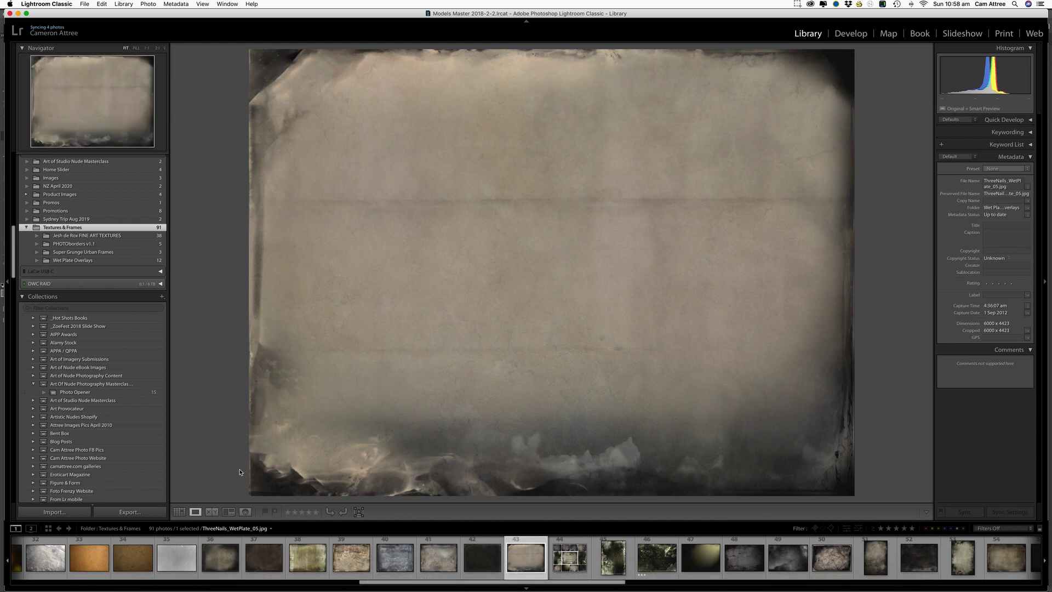
pyautogui.press('g')
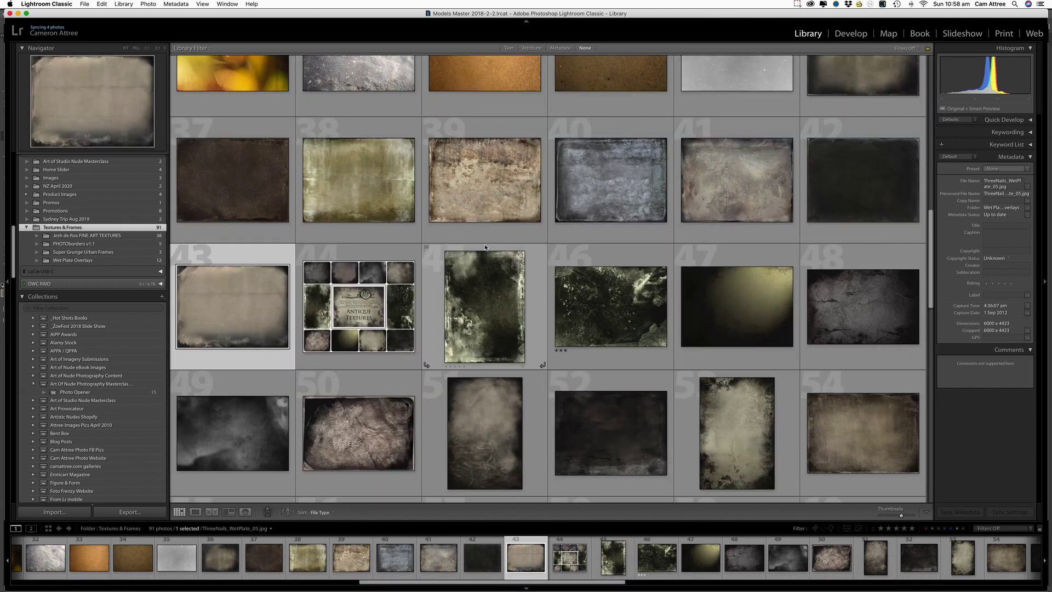
pyautogui.scroll(5, 507, 236)
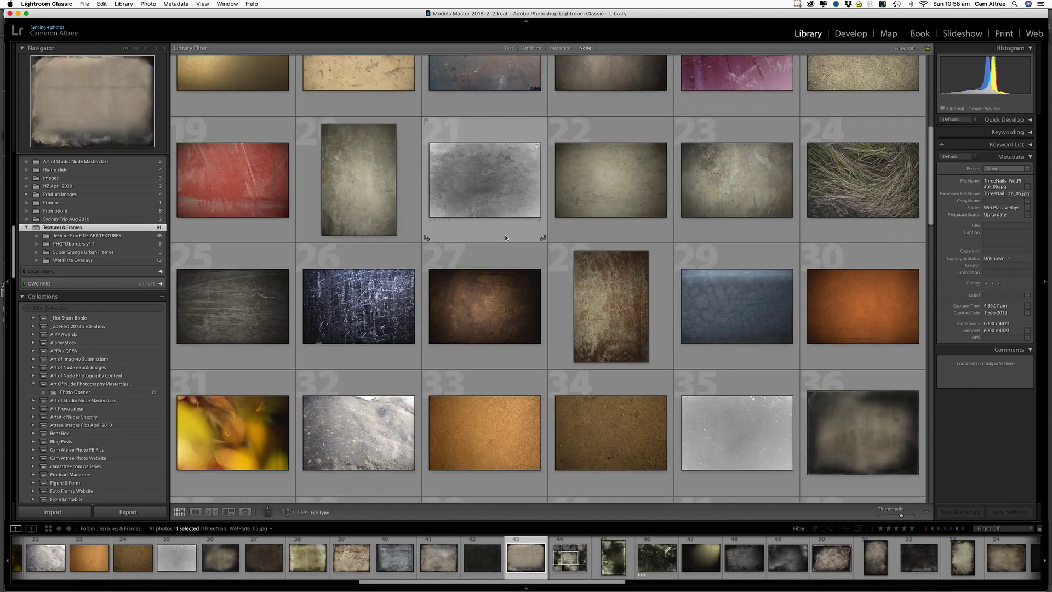
pyautogui.doubleClick(382, 187)
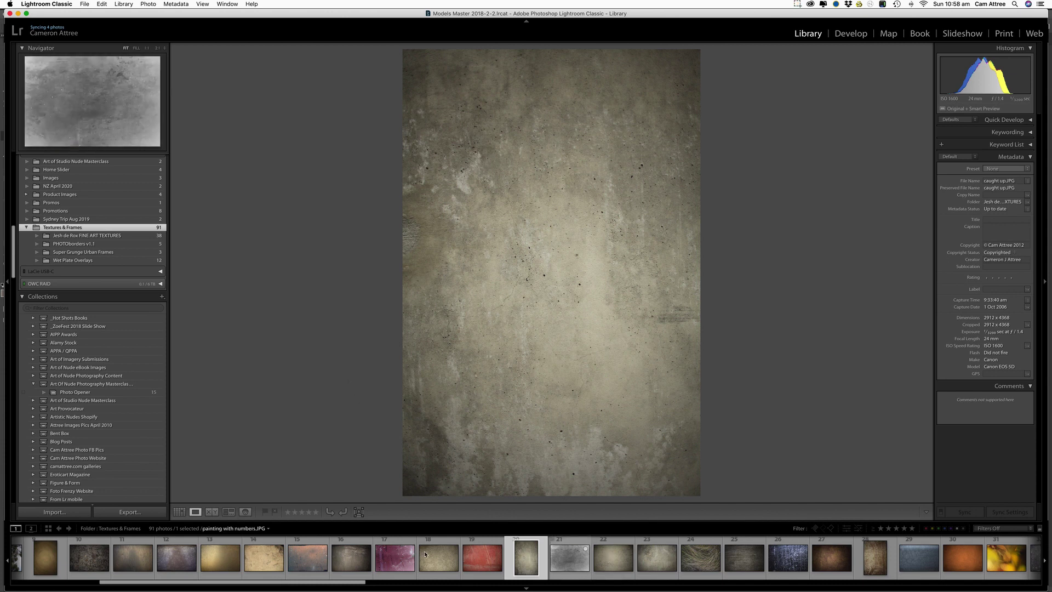
pyautogui.click(359, 563)
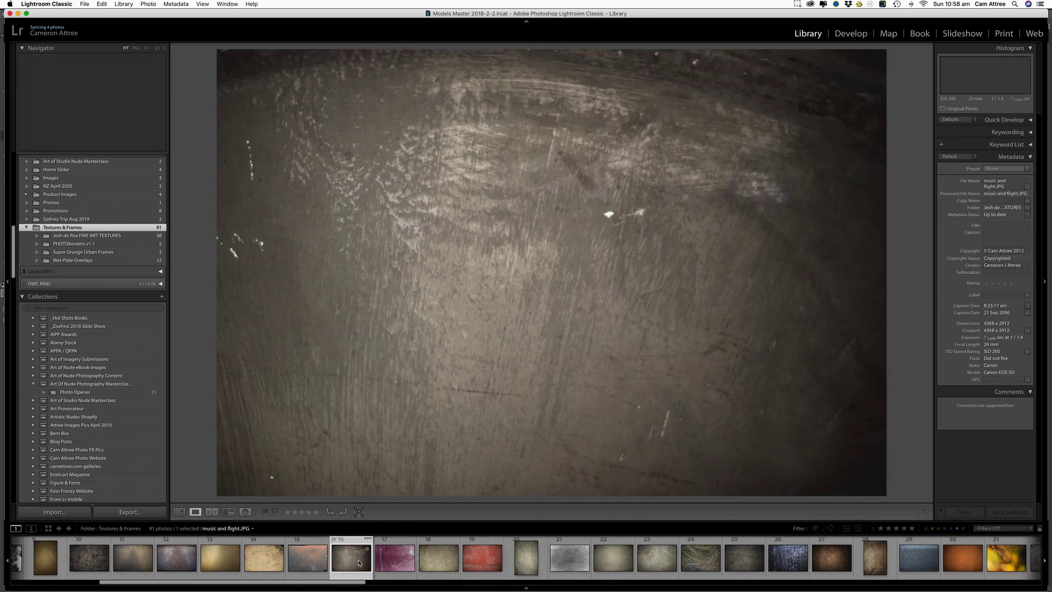
pyautogui.click(610, 562)
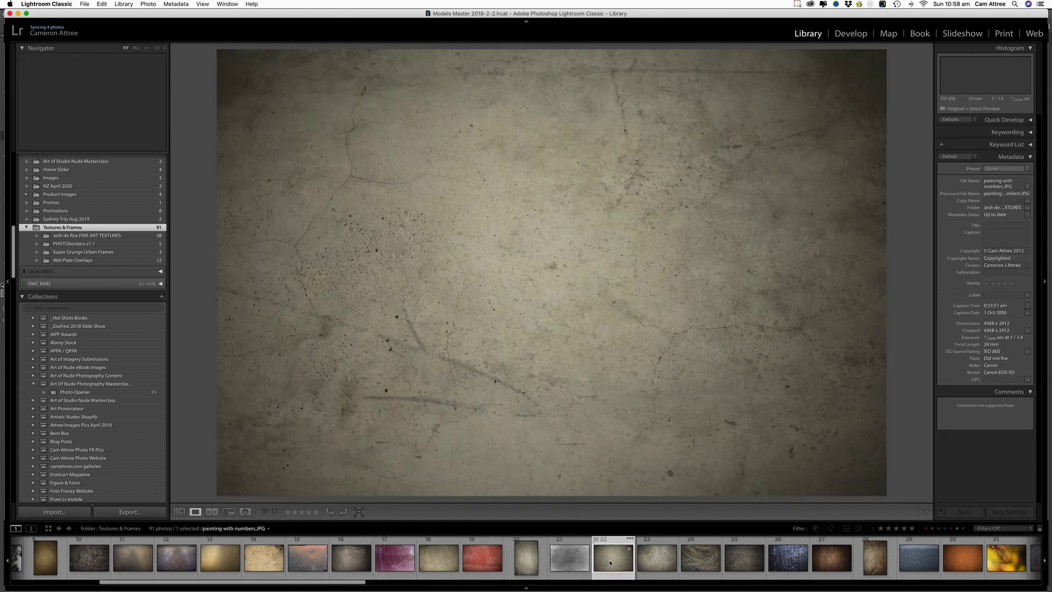
# - Open the selected texture painting with numbers.JPG for editing in Photoshop
pyautogui.rightClick(538, 272)
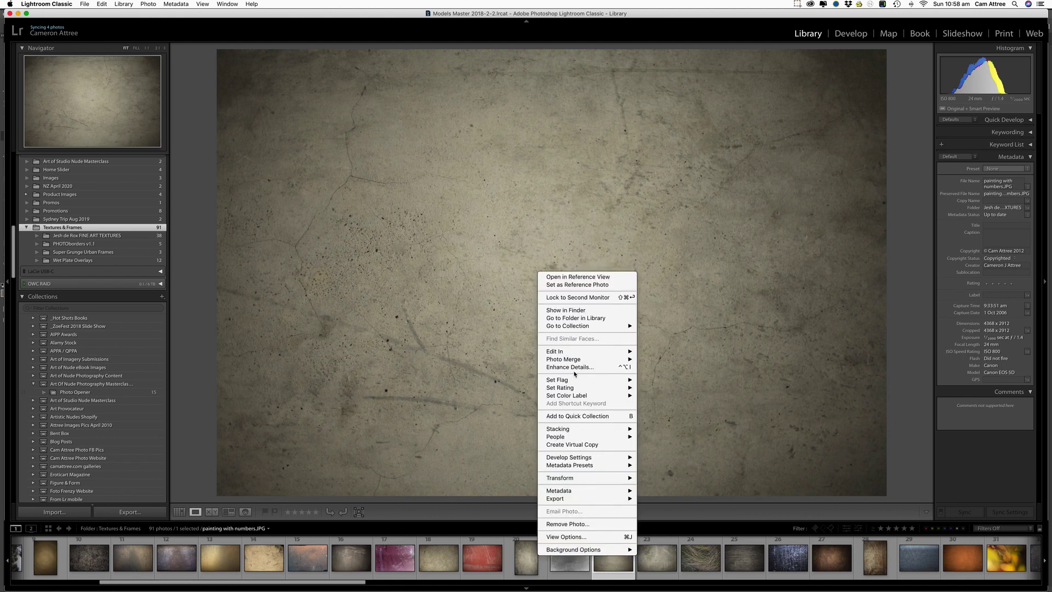
pyautogui.moveTo(611, 354)
pyautogui.click(695, 352)
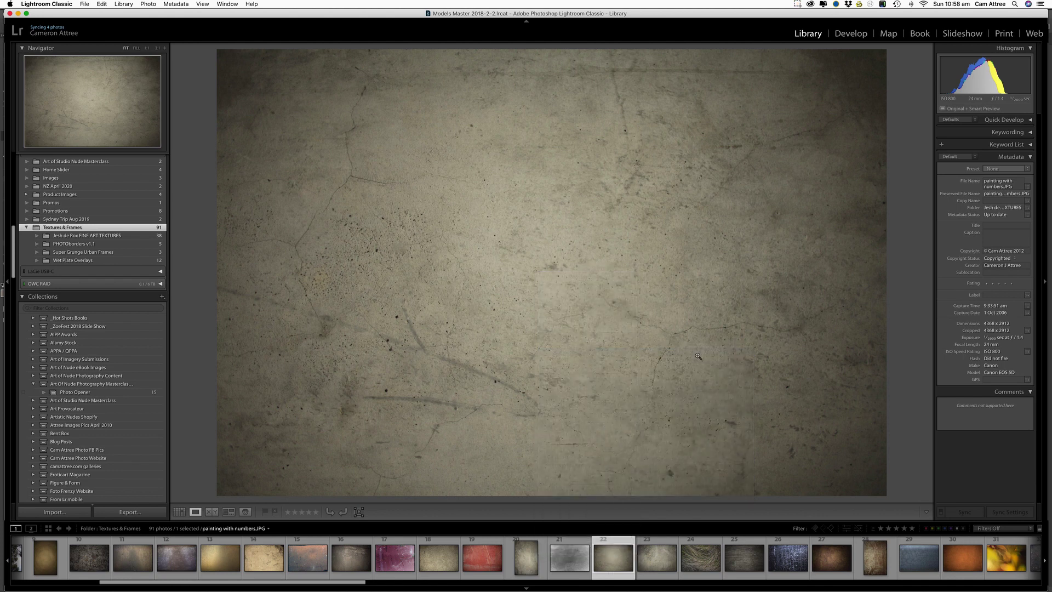
pyautogui.click(375, 274)
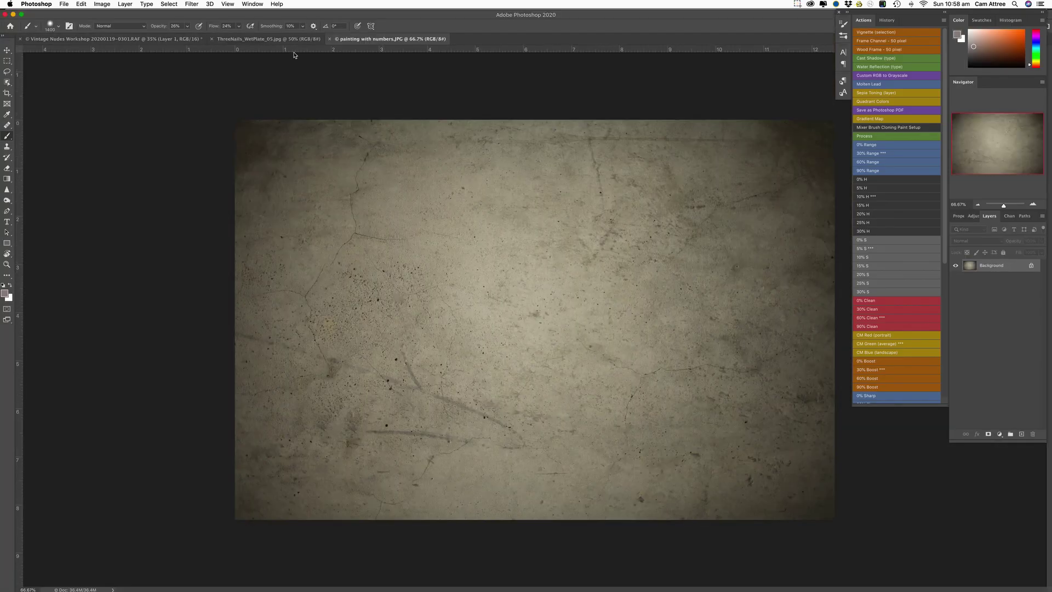
# - Copy the painting with numbers.JPG texture into the portrait document as a new layer above Layer 1 using the Move tool
pyautogui.click(7, 50)
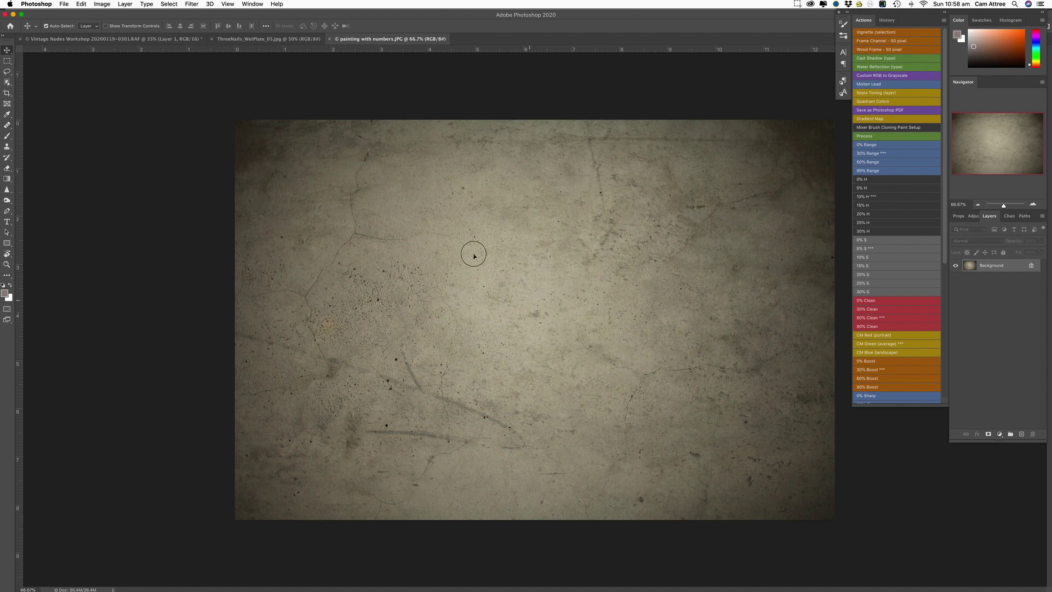
pyautogui.click(155, 40)
pyautogui.moveTo(524, 295); pyautogui.dragTo(547, 322)
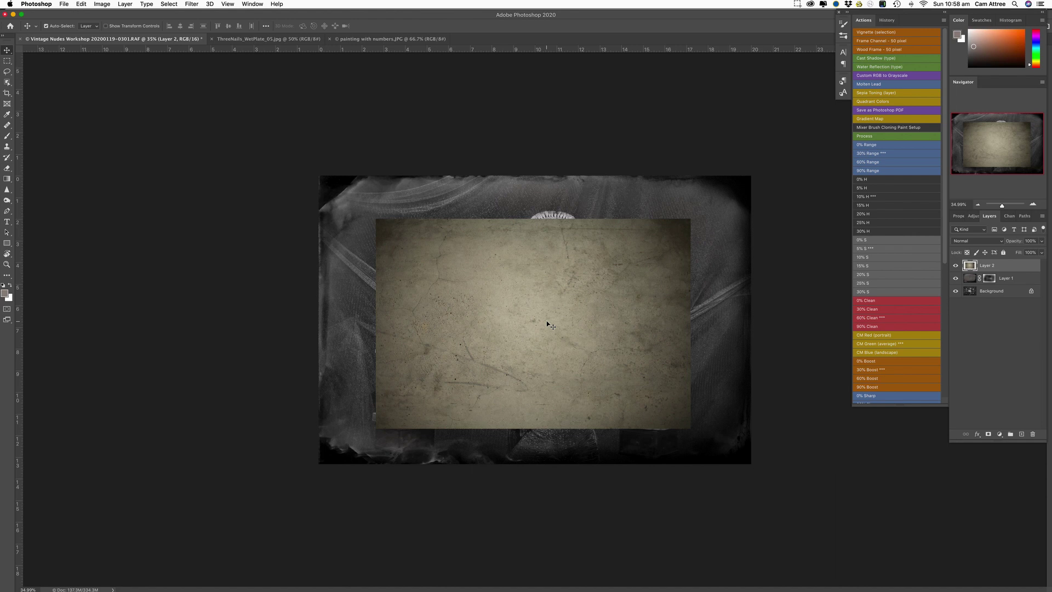
# - Scale Layer 2's cracked texture up to about 141% so it extends slightly beyond the canvas on every side
pyautogui.click(80, 3)
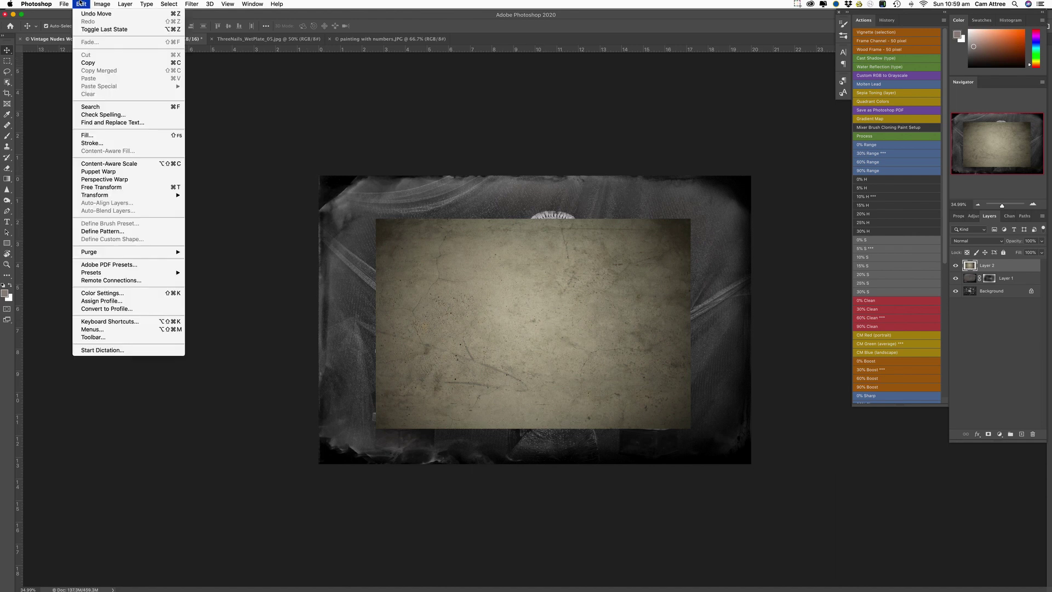
pyautogui.moveTo(137, 195)
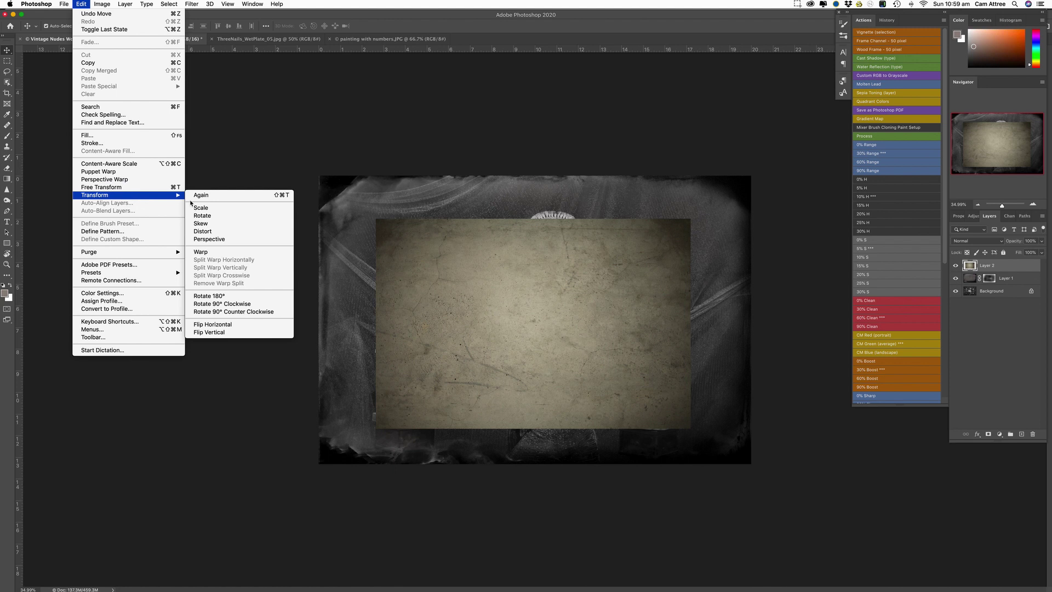
pyautogui.click(221, 211)
pyautogui.moveTo(532, 429); pyautogui.dragTo(539, 466)
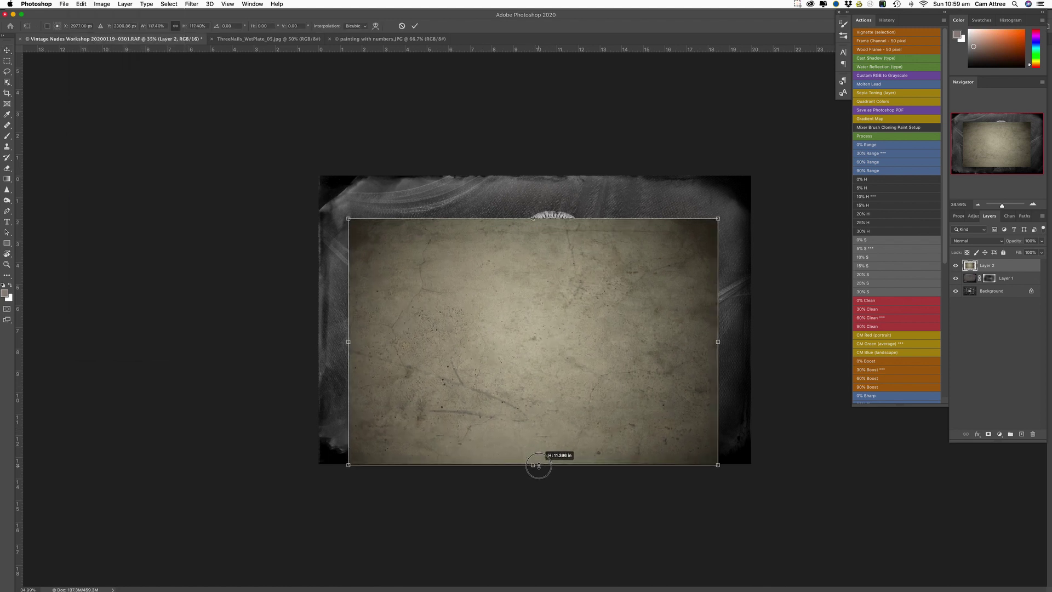
pyautogui.moveTo(535, 217); pyautogui.dragTo(537, 171)
pyautogui.moveTo(756, 318); pyautogui.dragTo(757, 317)
pyautogui.moveTo(312, 317); pyautogui.dragTo(309, 316)
pyautogui.moveTo(539, 356); pyautogui.dragTo(539, 358)
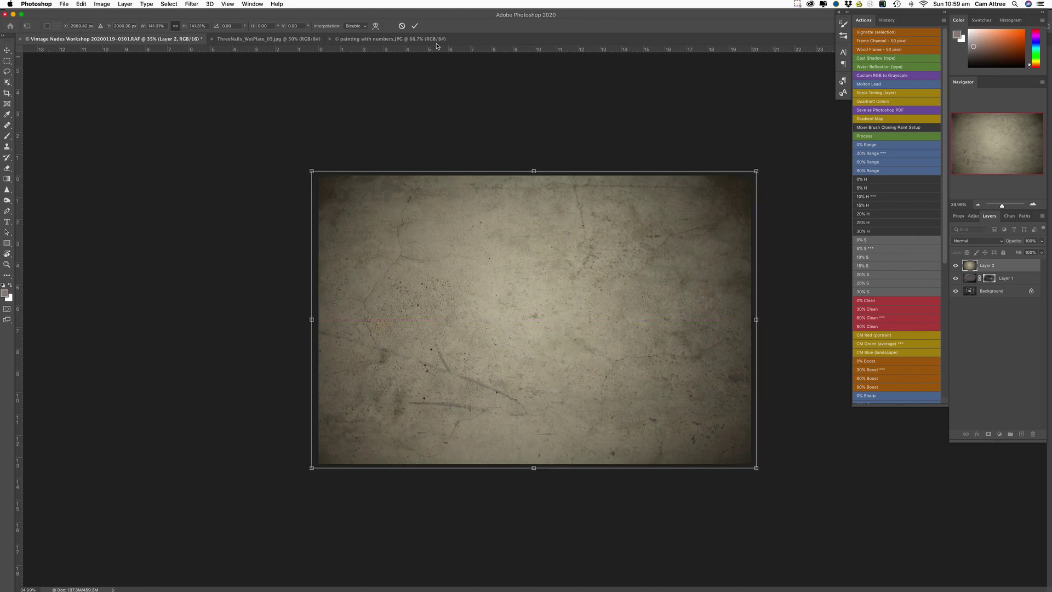
pyautogui.click(415, 26)
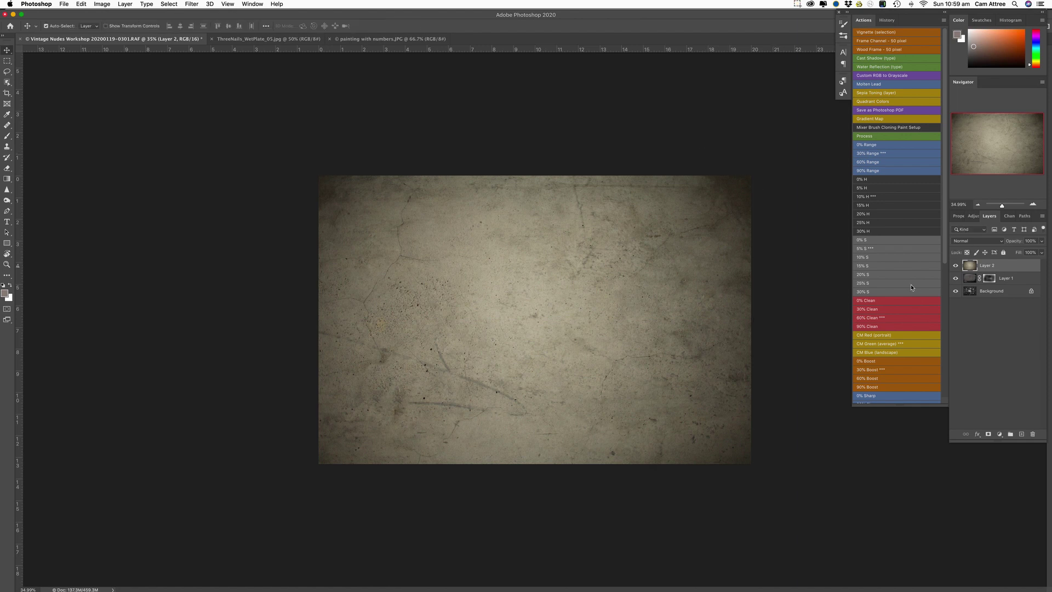
# - Set Layer 2's blend mode to Soft Light and inspect how the texture speckles fall on the model's skin
pyautogui.click(1003, 243)
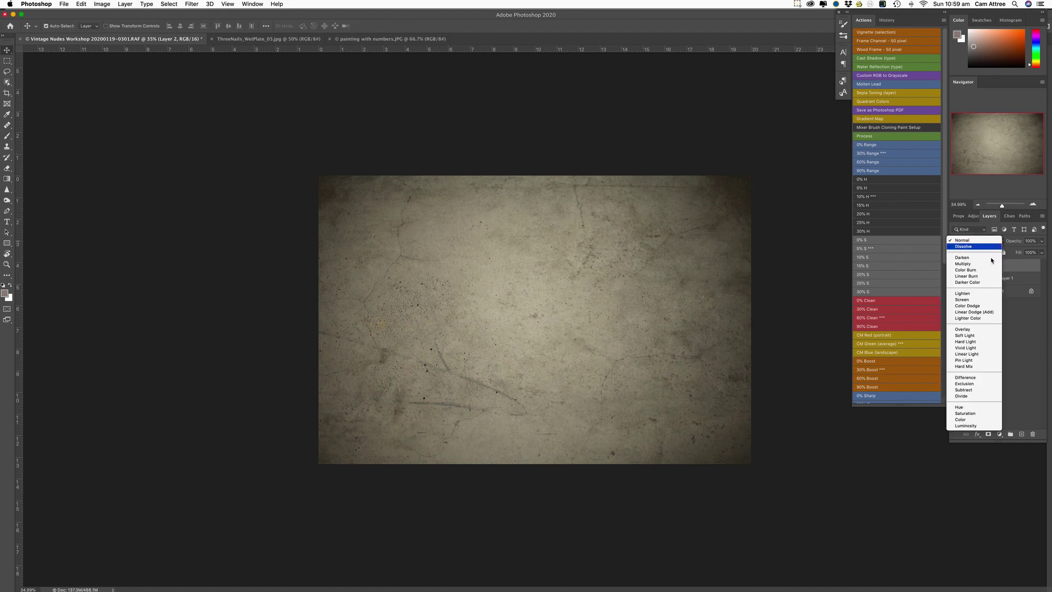
pyautogui.click(975, 335)
pyautogui.moveTo(1003, 207); pyautogui.dragTo(1006, 207)
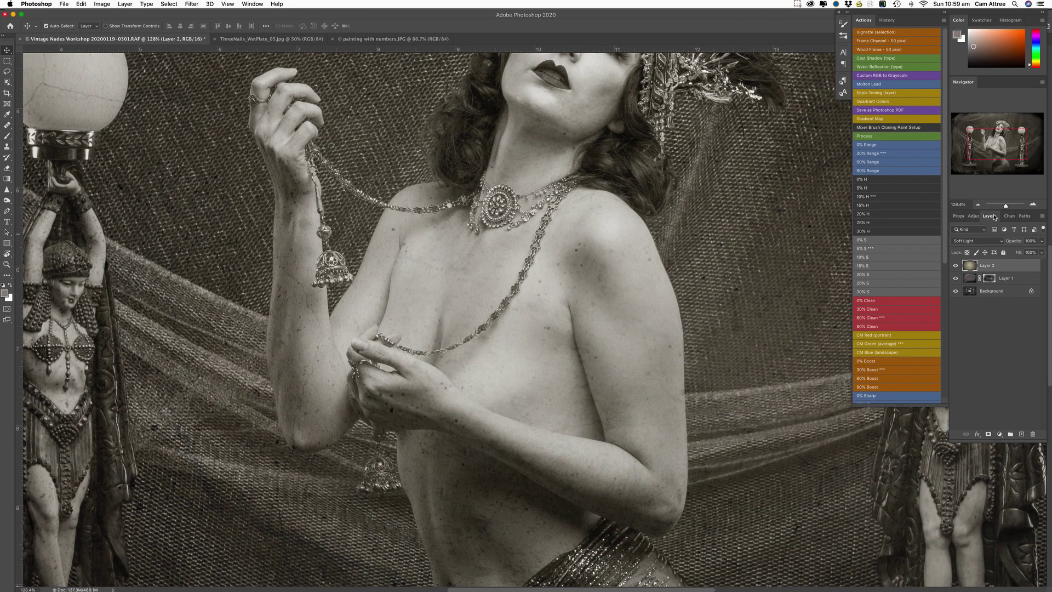
pyautogui.moveTo(1005, 208); pyautogui.dragTo(1005, 207)
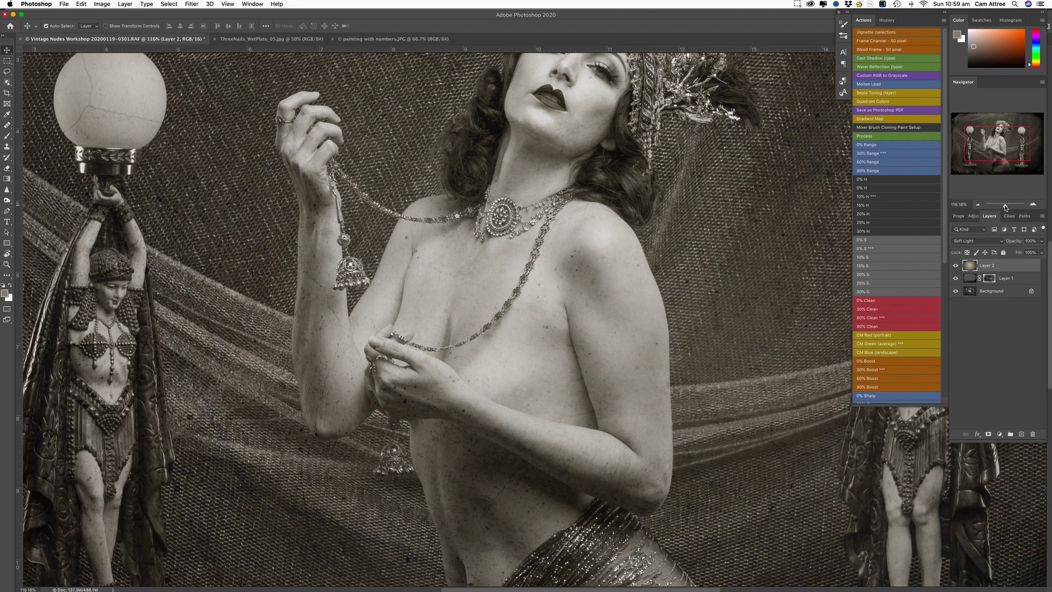
pyautogui.moveTo(1010, 147)
pyautogui.mouseDown()
pyautogui.moveTo(1008, 136)
pyautogui.moveTo(999, 170)
pyautogui.moveTo(997, 158)
pyautogui.mouseUp()
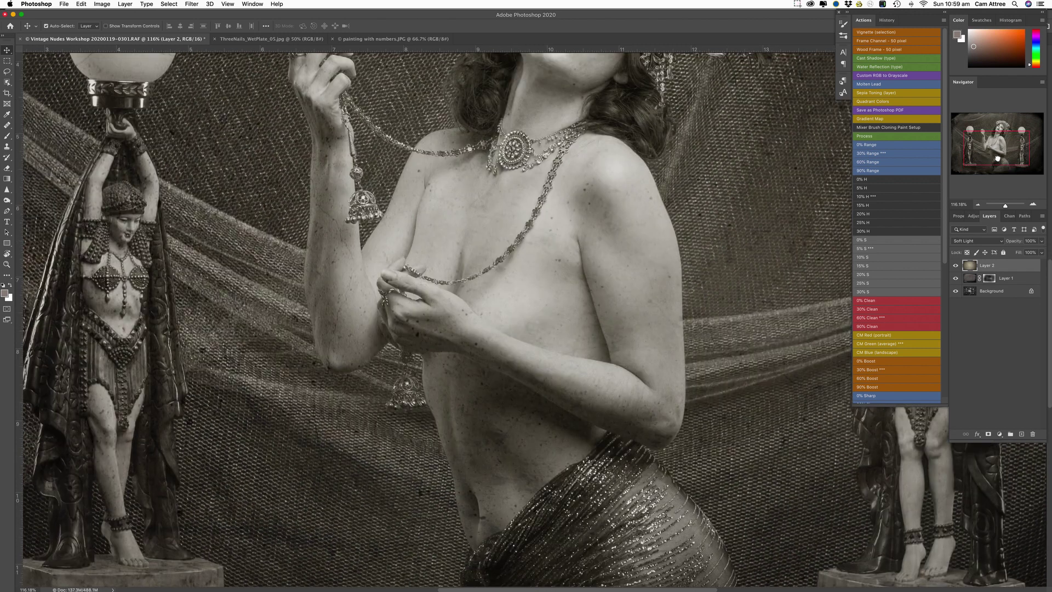
pyautogui.moveTo(1006, 205); pyautogui.dragTo(1006, 206)
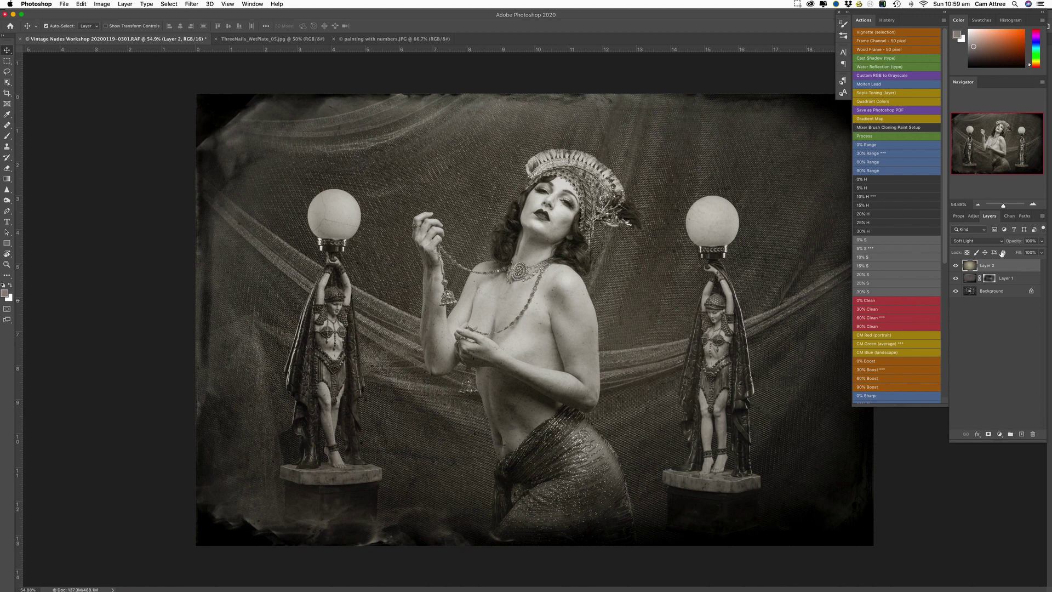
# - Add a layer mask to Layer 2 and paint black over the model with a reduced soft brush to fade the texture on her skin
pyautogui.click(989, 434)
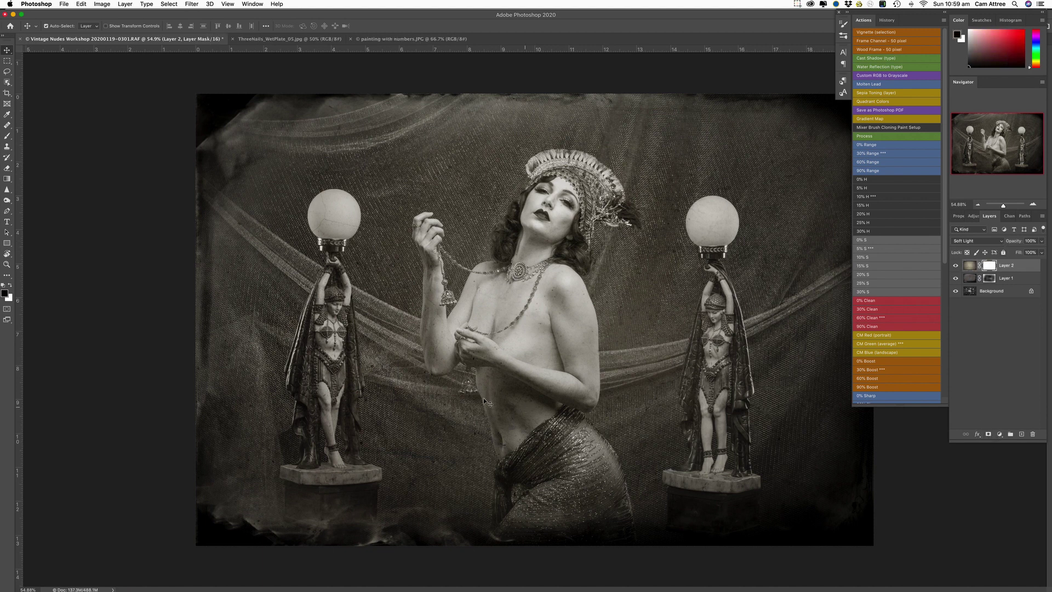
pyautogui.click(7, 137)
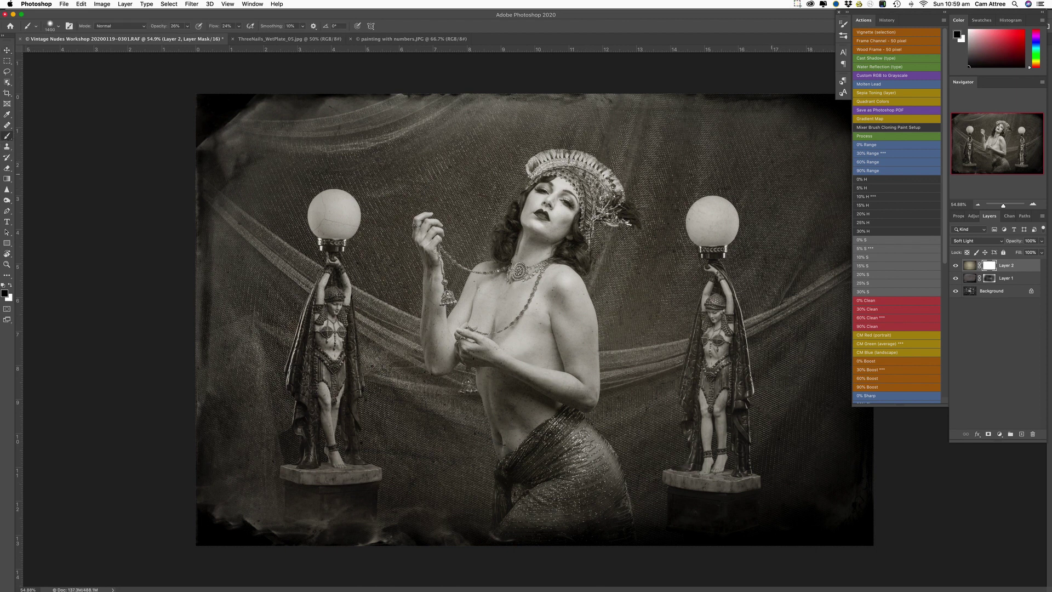
pyautogui.press('[')
pyautogui.press('[')
pyautogui.press('[')
pyautogui.press('[')
pyautogui.press('[')
pyautogui.press('[')
pyautogui.moveTo(545, 296)
pyautogui.mouseDown()
pyautogui.moveTo(516, 343)
pyautogui.moveTo(469, 353)
pyautogui.mouseUp()
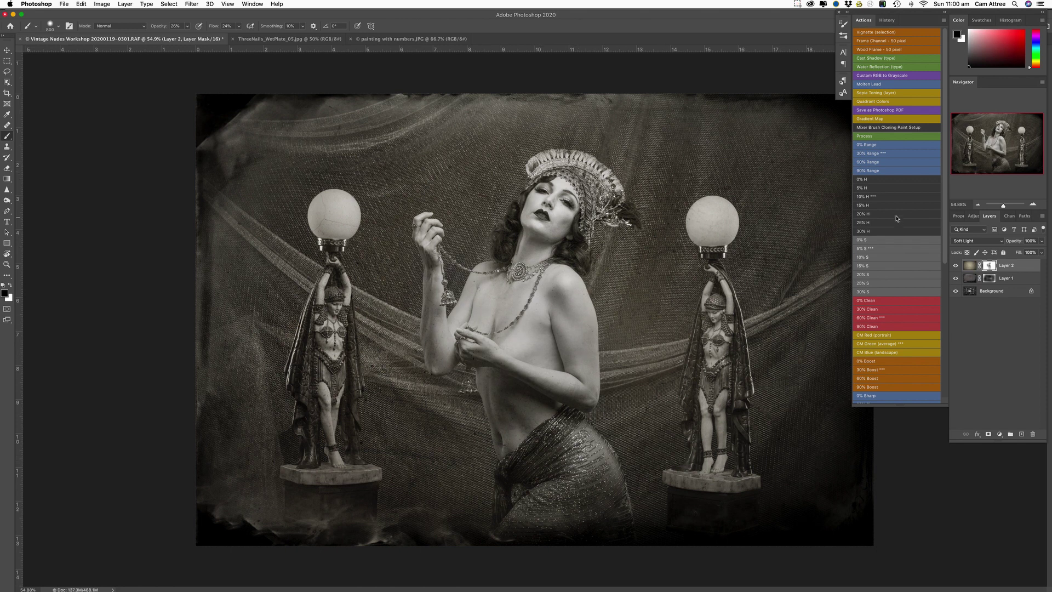
# - Desaturate Layer 2's texture image, not its mask, with Hue/Saturation at a saturation of -100
pyautogui.moveTo(1003, 205); pyautogui.dragTo(1006, 206)
pyautogui.moveTo(1013, 159)
pyautogui.mouseDown()
pyautogui.moveTo(1005, 129)
pyautogui.moveTo(1009, 140)
pyautogui.mouseUp()
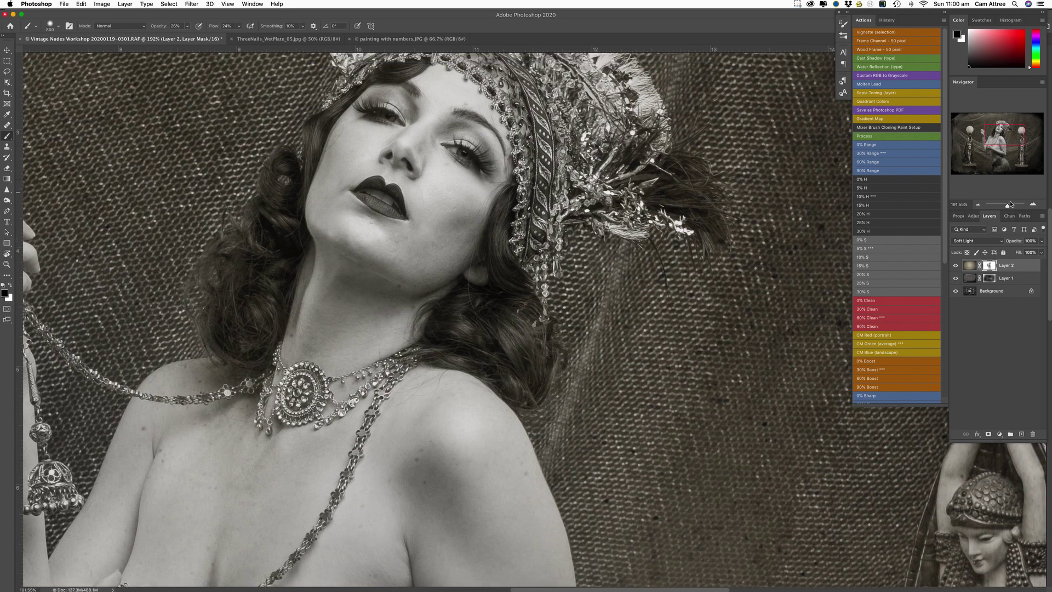
pyautogui.moveTo(1010, 204); pyautogui.dragTo(1002, 205)
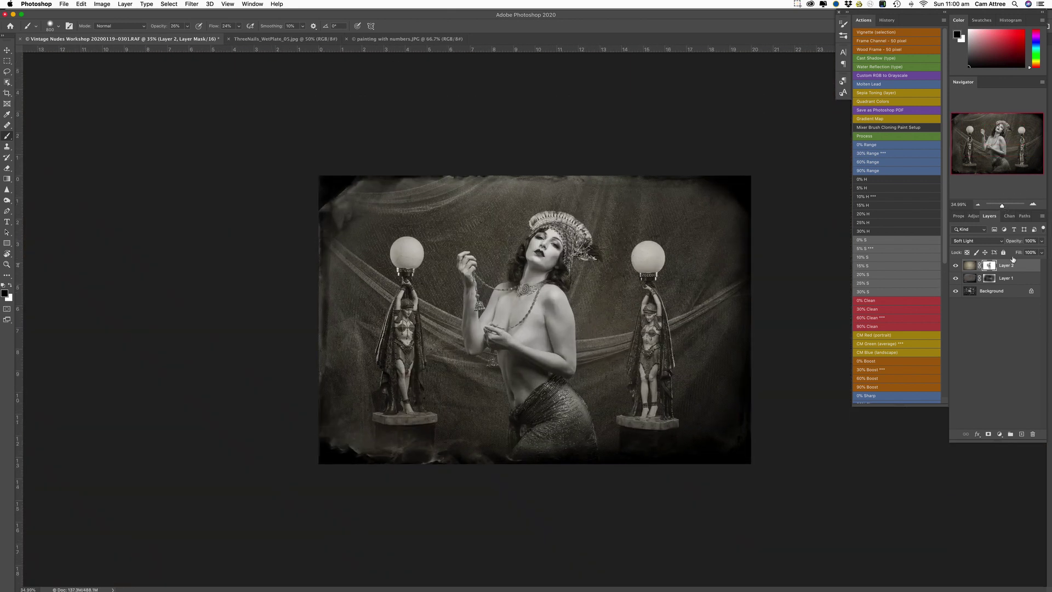
pyautogui.click(972, 269)
pyautogui.moveTo(973, 292); pyautogui.dragTo(976, 293)
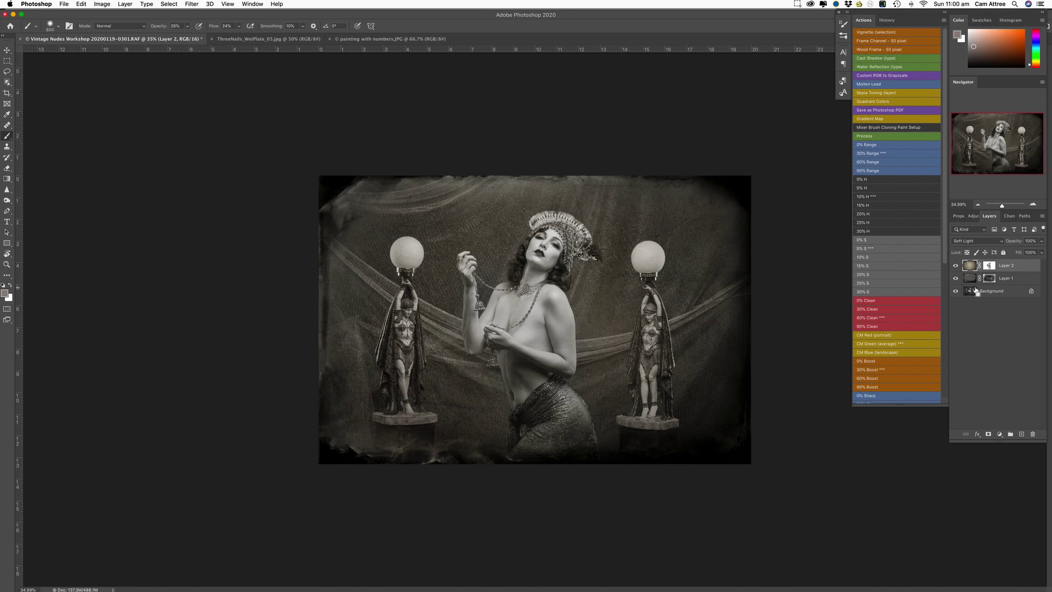
pyautogui.press('super+u')
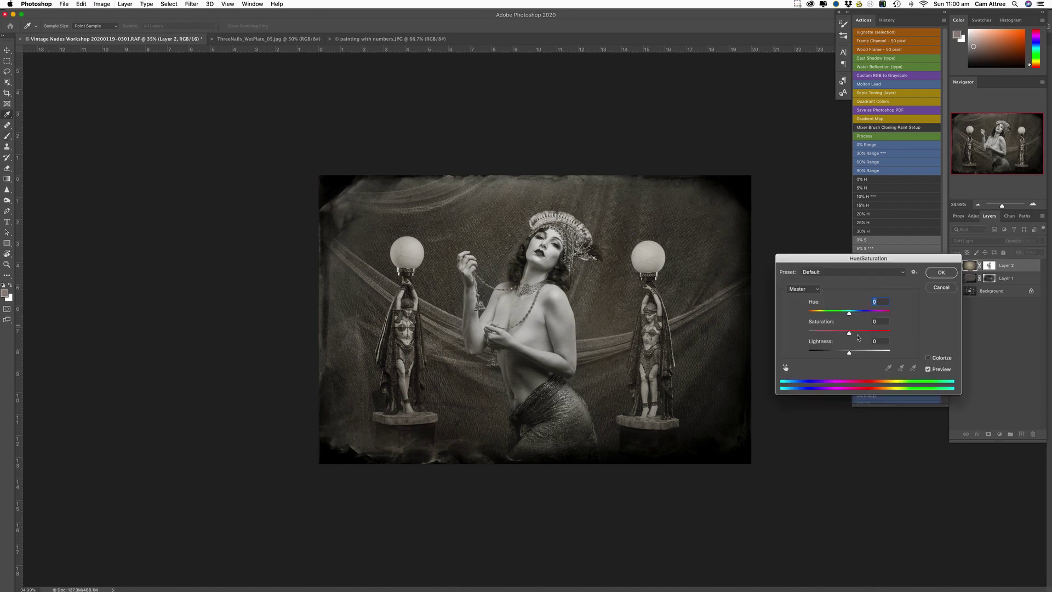
pyautogui.moveTo(850, 334); pyautogui.dragTo(792, 337)
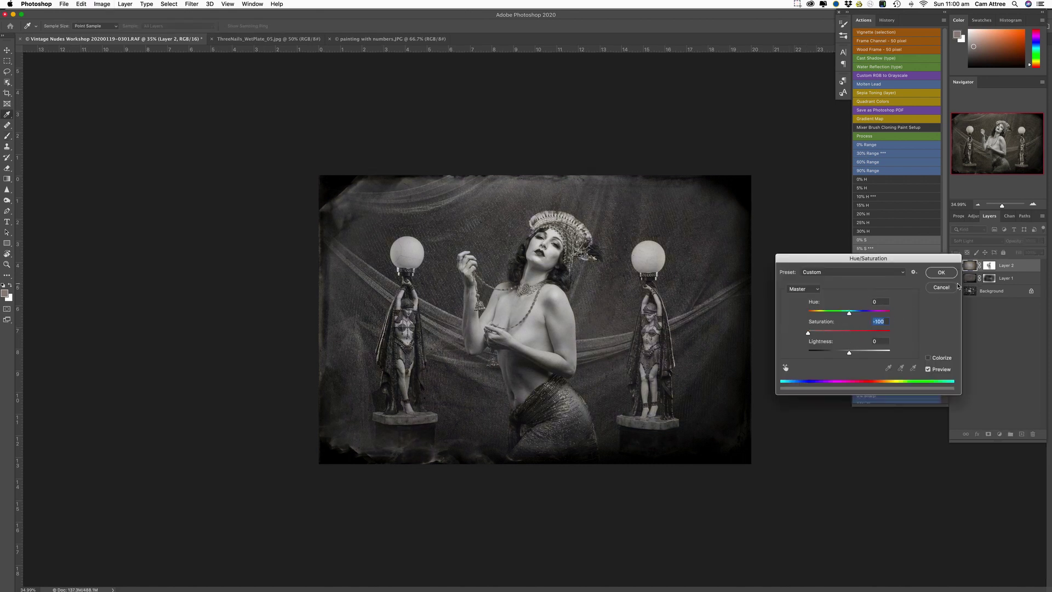
pyautogui.click(954, 273)
pyautogui.press('b')
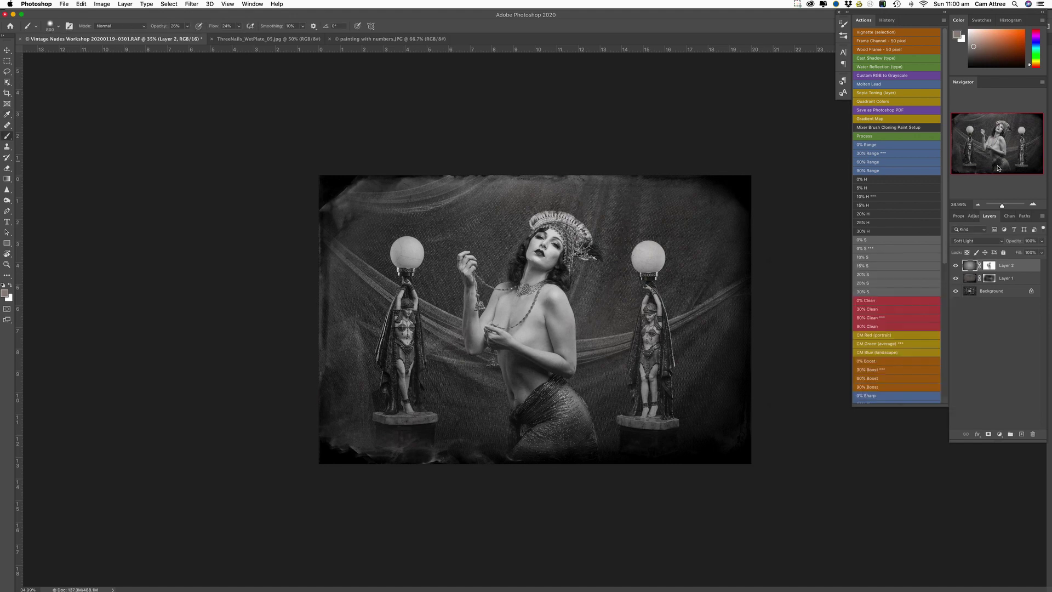
# - Target Layer 2's mask and shrink the brush considerably for detailed masking on the model's skin
pyautogui.moveTo(1003, 211); pyautogui.dragTo(1007, 207)
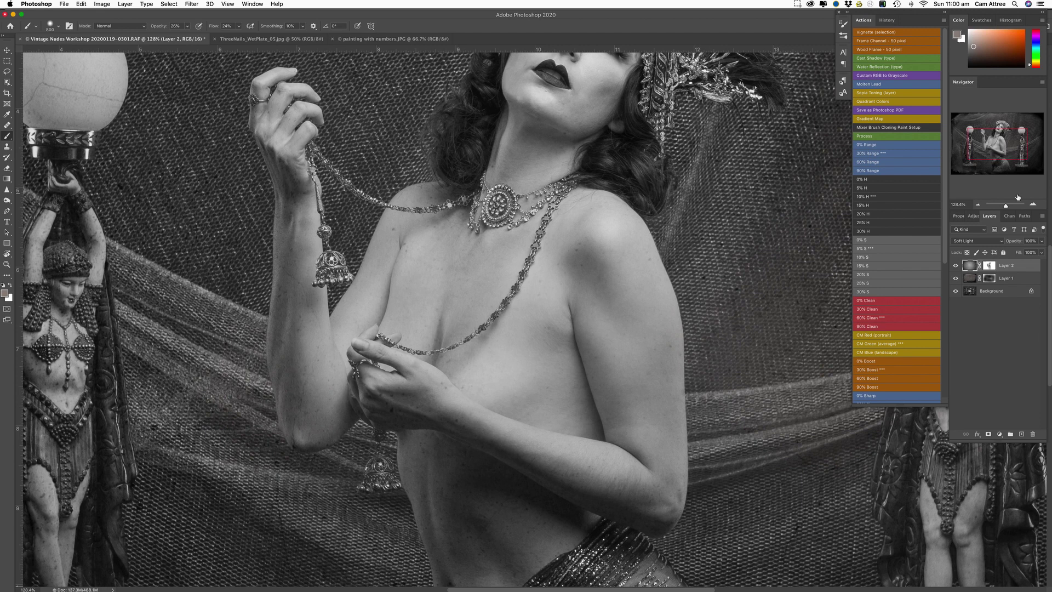
pyautogui.moveTo(998, 148)
pyautogui.mouseDown()
pyautogui.moveTo(1001, 131)
pyautogui.moveTo(1003, 154)
pyautogui.mouseUp()
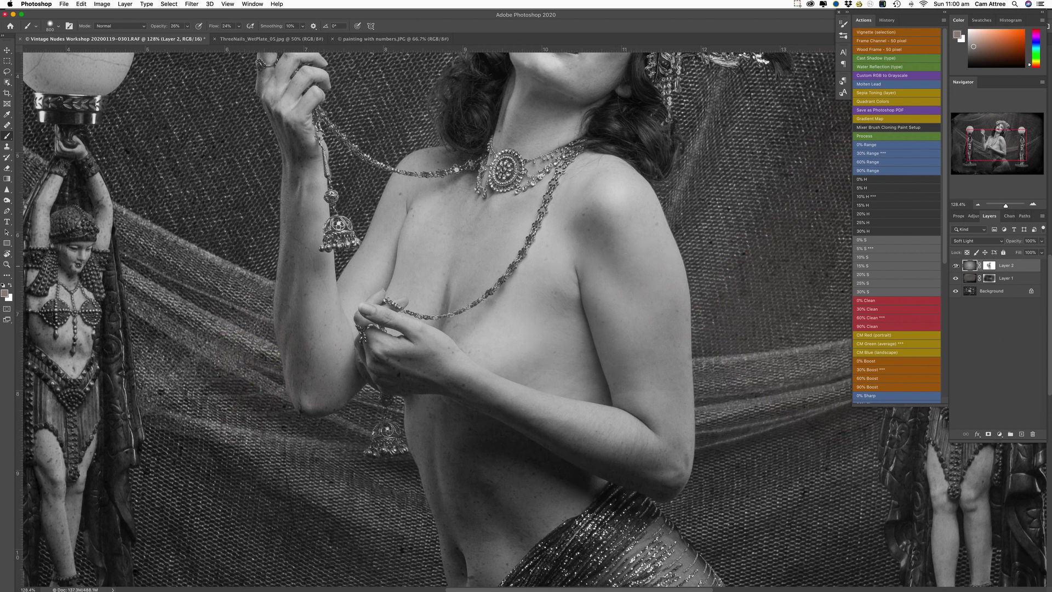
pyautogui.click(990, 266)
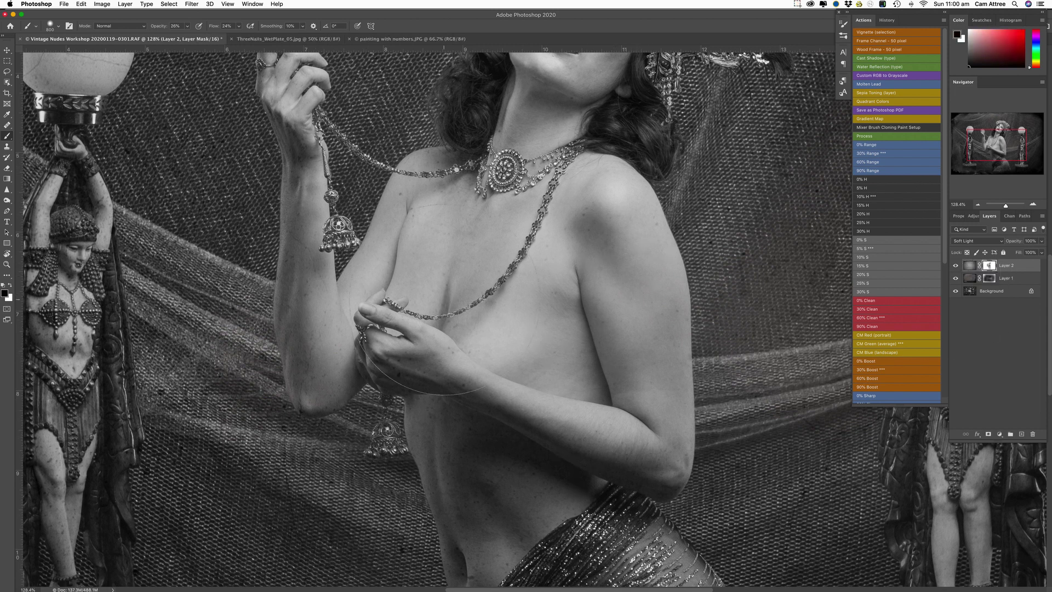
pyautogui.press('[')
pyautogui.press('[')
pyautogui.press('[')
pyautogui.press('[')
pyautogui.press('[')
pyautogui.press('[')
pyautogui.press('[')
pyautogui.press('[')
pyautogui.press('[')
pyautogui.press('[')
pyautogui.press('[')
pyautogui.press('[')
pyautogui.press('[')
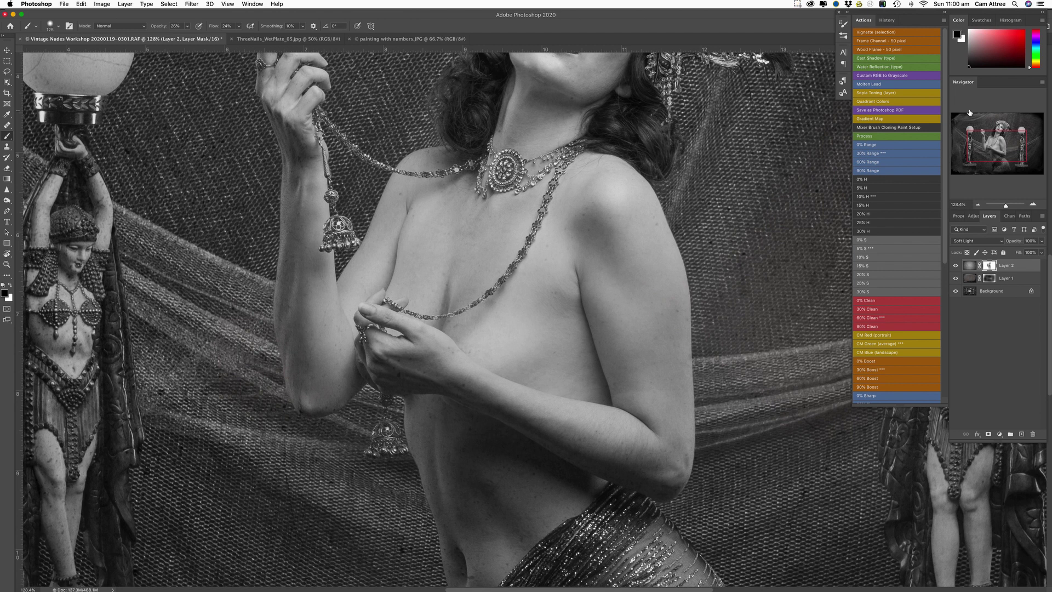
pyautogui.scroll(5, 625, 272)
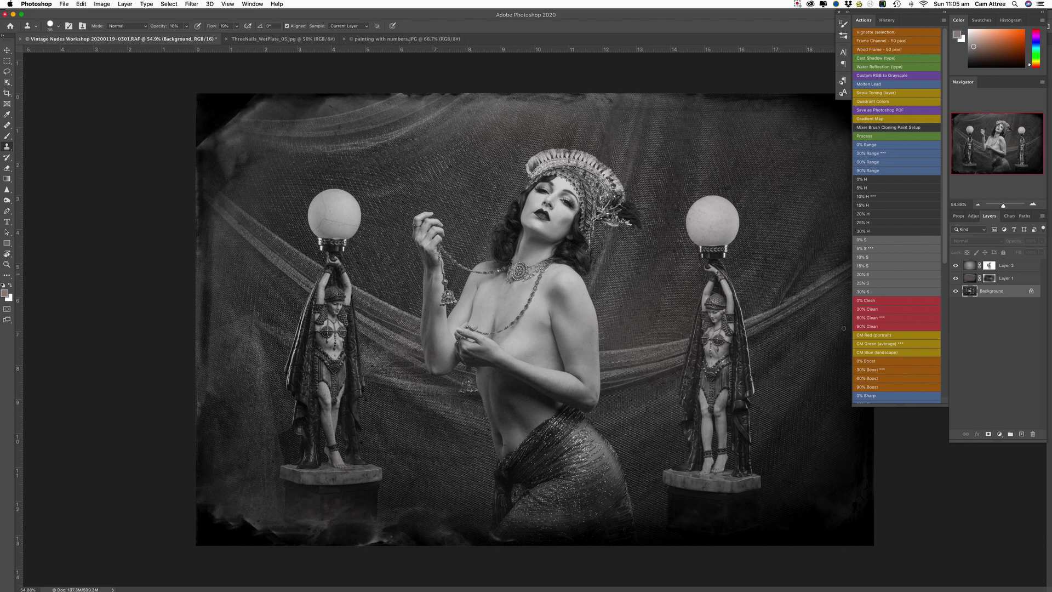
# - Add a Photo Filter adjustment layer above Background, try the warming filters, and set the filter to Sepia
pyautogui.click(1000, 434)
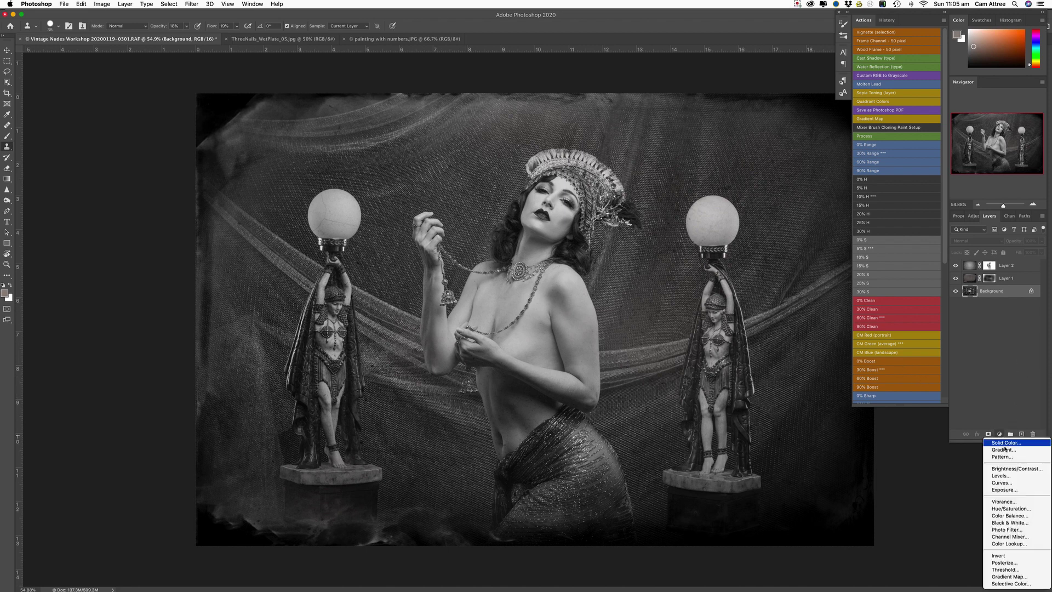
pyautogui.click(1007, 530)
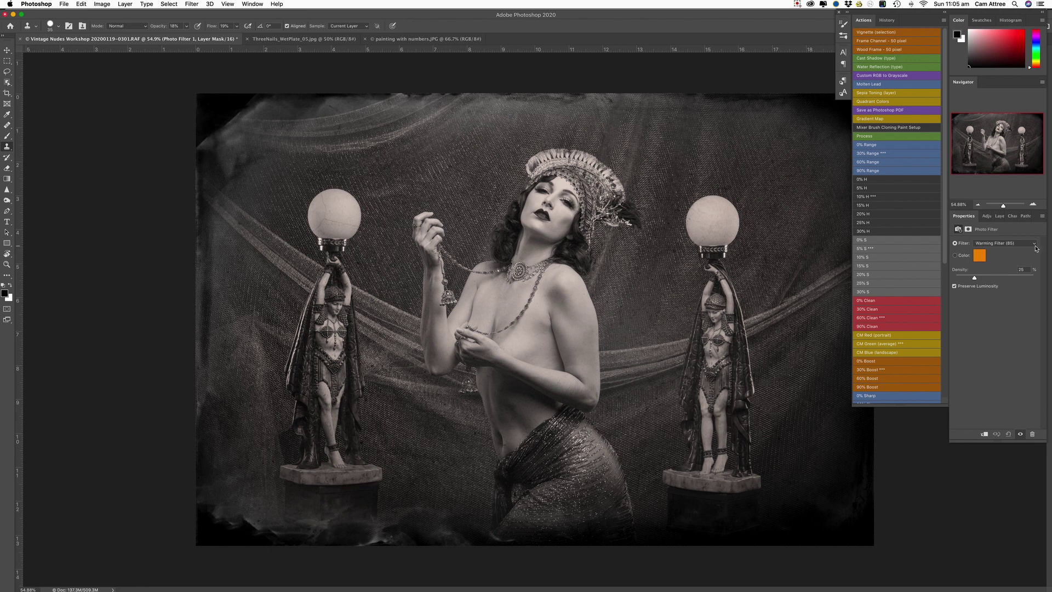
pyautogui.click(1035, 246)
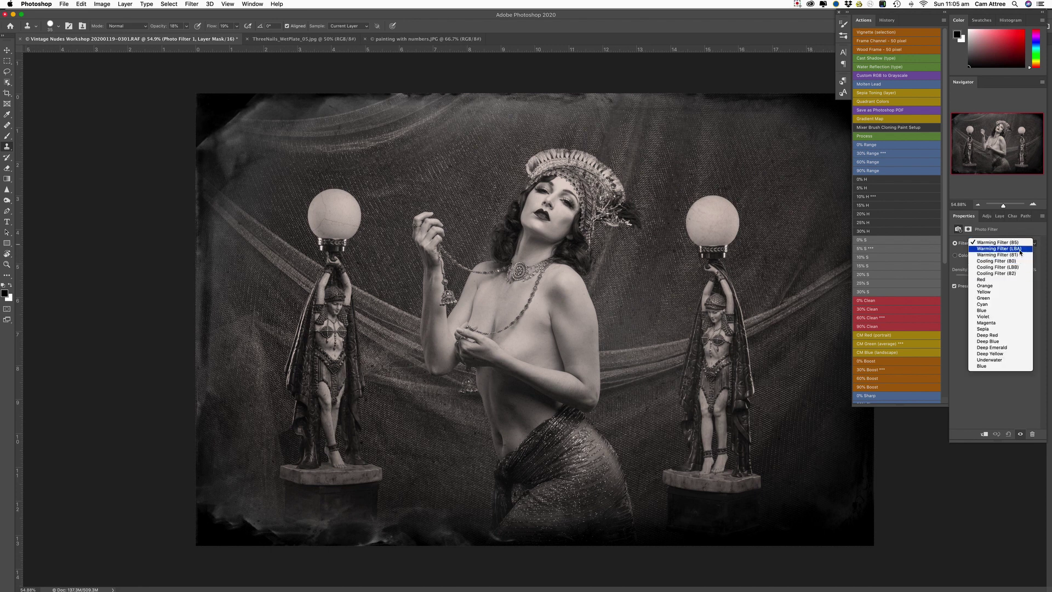
pyautogui.click(1023, 249)
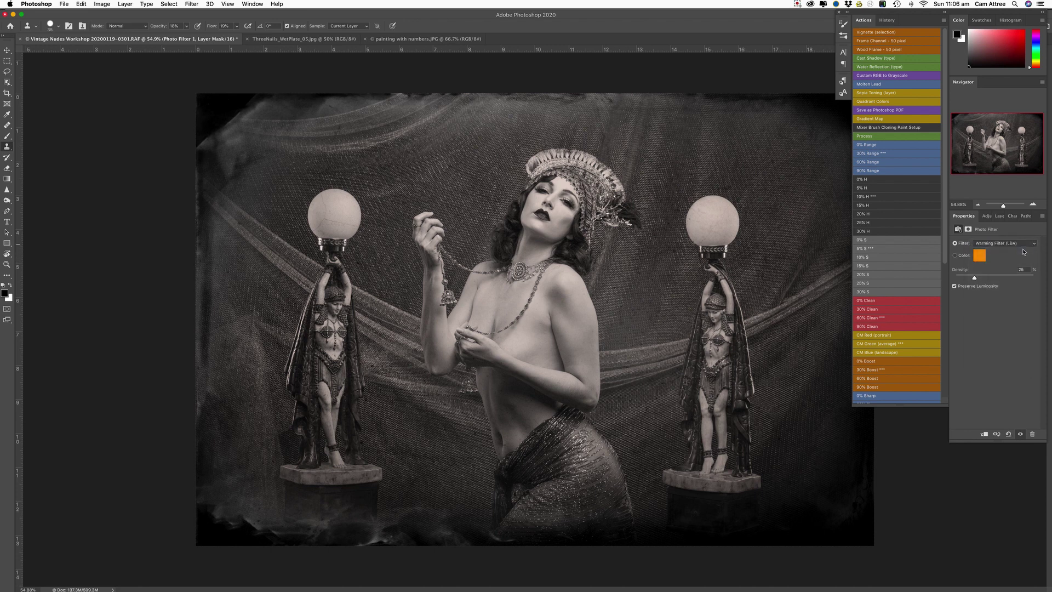
pyautogui.click(1023, 253)
pyautogui.click(1020, 250)
pyautogui.click(1035, 244)
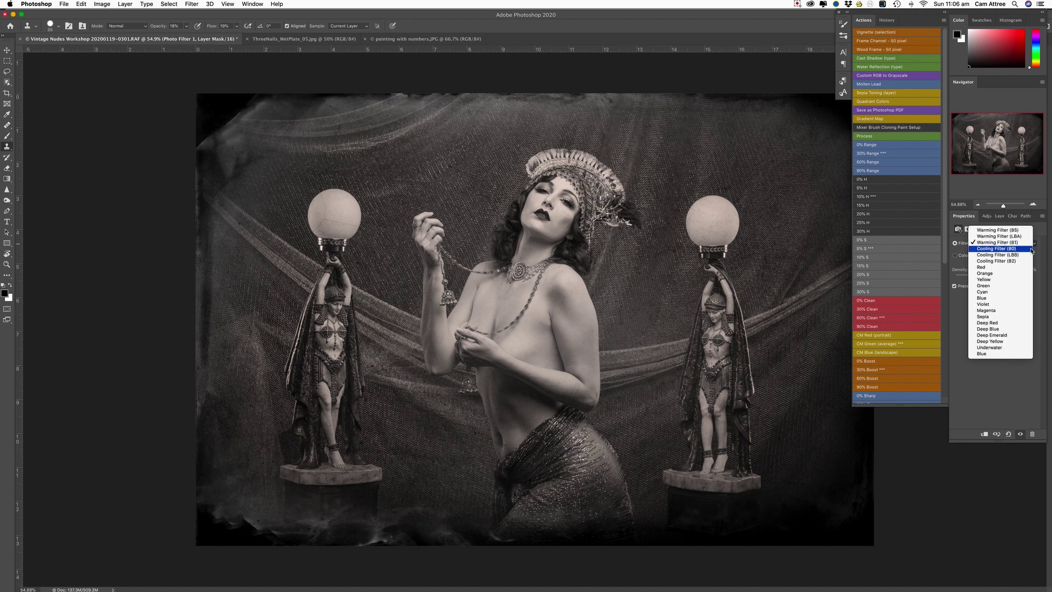
pyautogui.click(1006, 317)
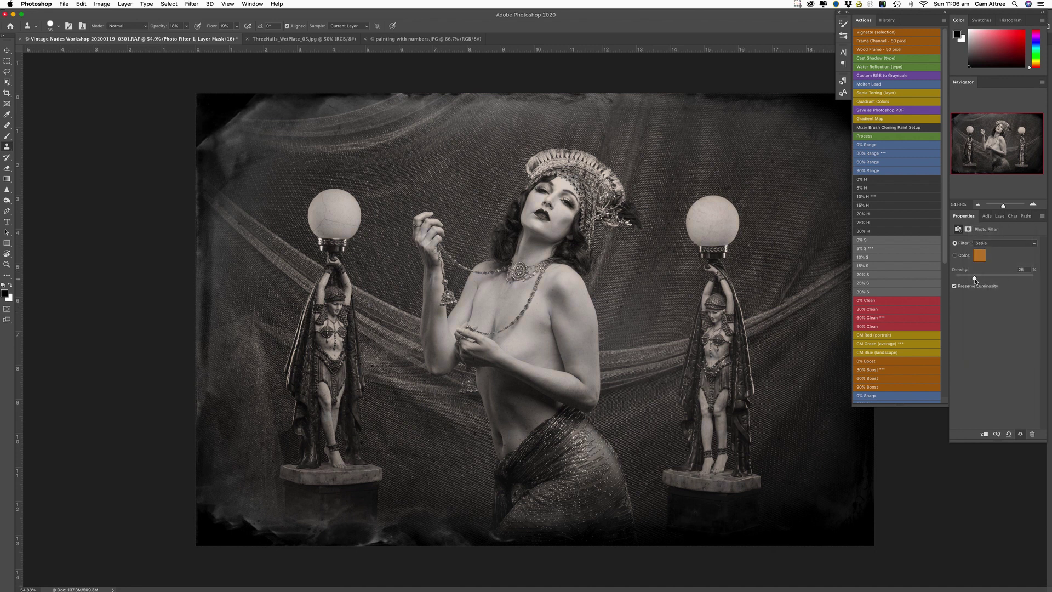
# - Set the Photo Filter's density to 40% and move the adjustment layer to the top of the stack, above Layer 2
pyautogui.moveTo(974, 279)
pyautogui.mouseDown()
pyautogui.moveTo(1034, 280)
pyautogui.moveTo(985, 279)
pyautogui.mouseUp()
pyautogui.moveTo(994, 279); pyautogui.dragTo(995, 279)
pyautogui.moveTo(994, 278); pyautogui.dragTo(990, 281)
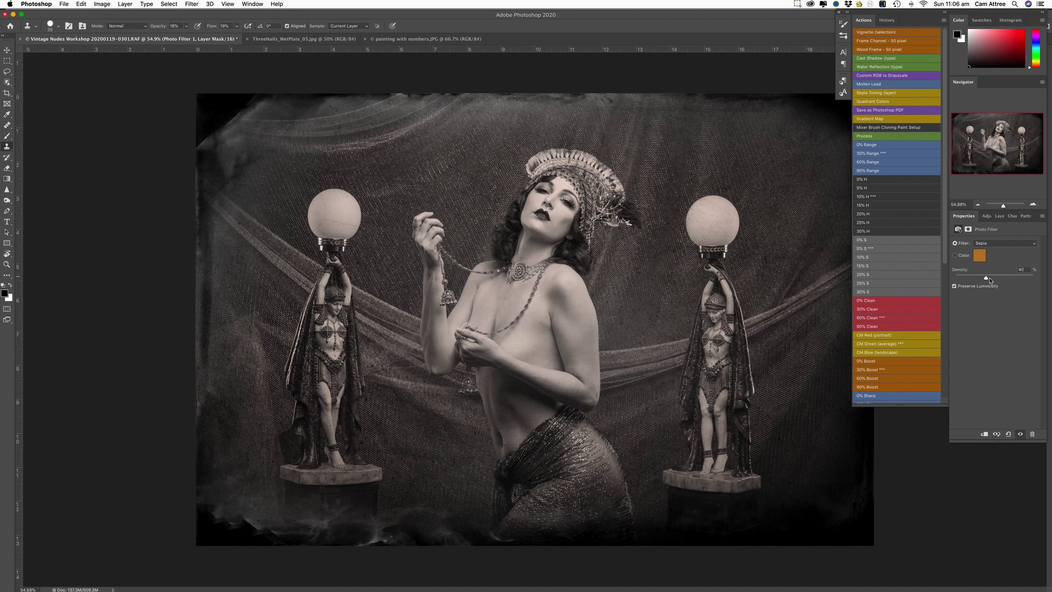
pyautogui.click(999, 215)
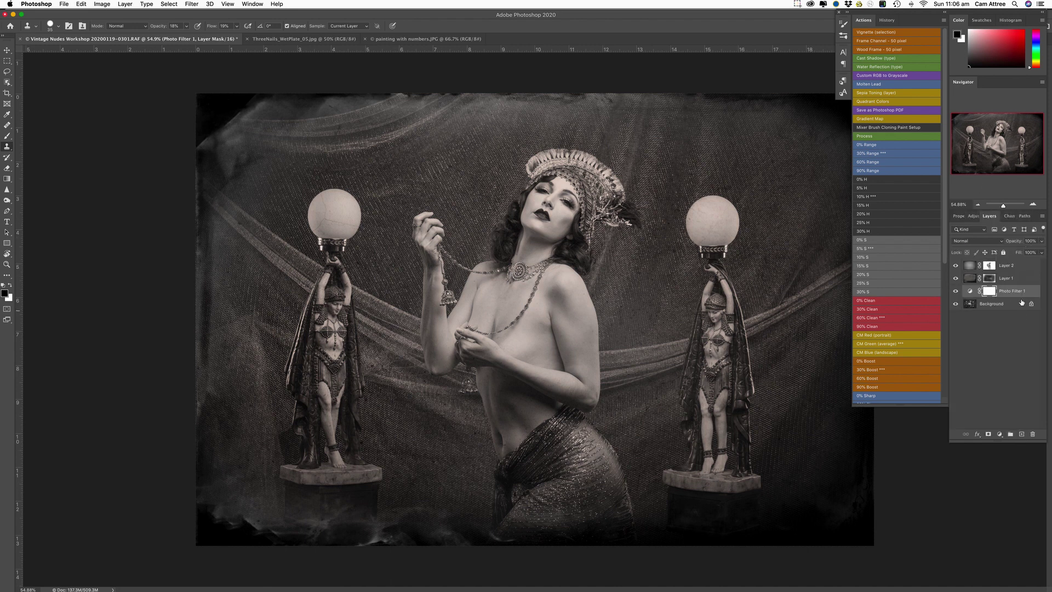
pyautogui.moveTo(1013, 291); pyautogui.dragTo(1023, 260)
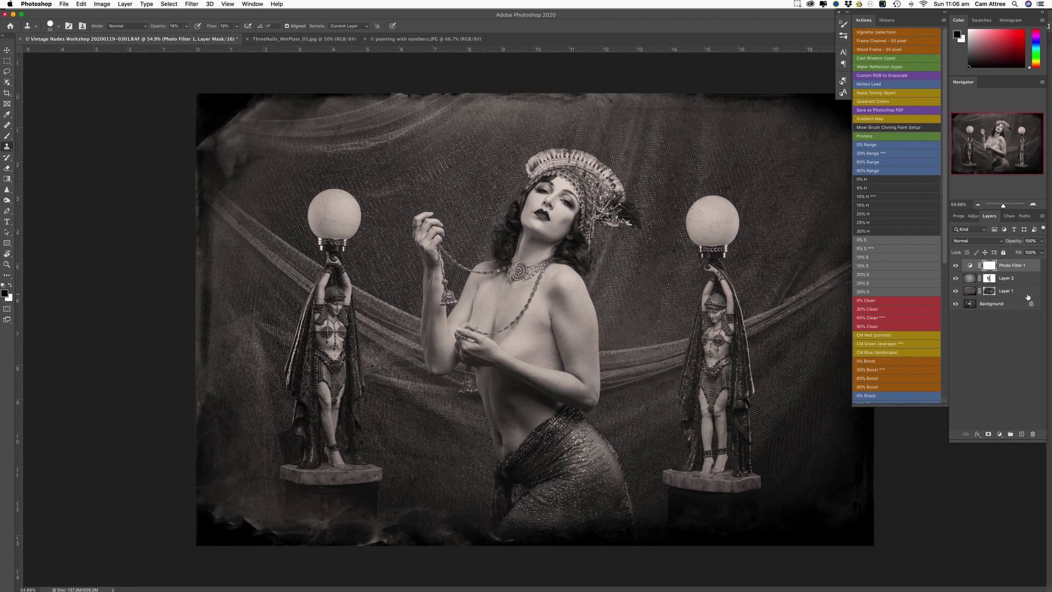
# - Examine the toned portrait up close, checking the lamp statues, the model's skin, the skirt and the backdrop
pyautogui.moveTo(1004, 206); pyautogui.dragTo(1008, 206)
pyautogui.moveTo(1000, 142); pyautogui.dragTo(985, 138)
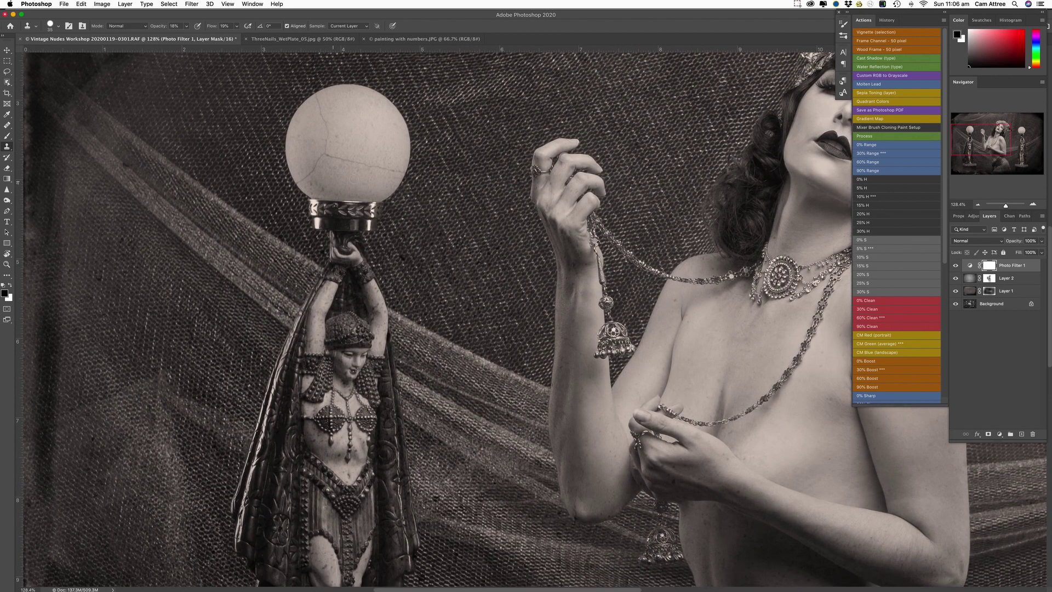
pyautogui.moveTo(977, 144)
pyautogui.mouseDown()
pyautogui.moveTo(1023, 145)
pyautogui.moveTo(993, 181)
pyautogui.mouseUp()
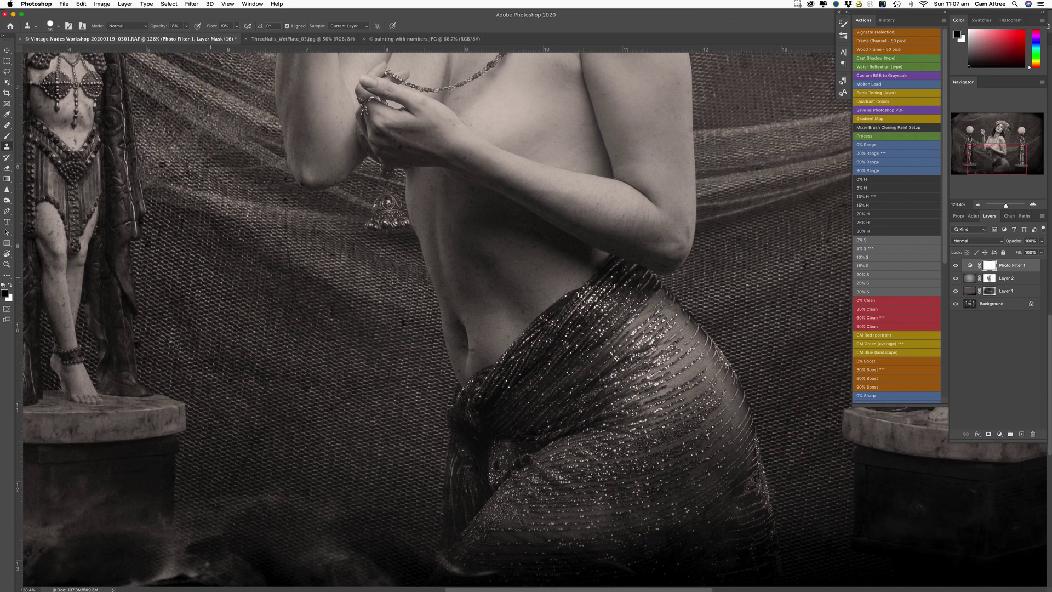
pyautogui.moveTo(994, 165); pyautogui.dragTo(1011, 150)
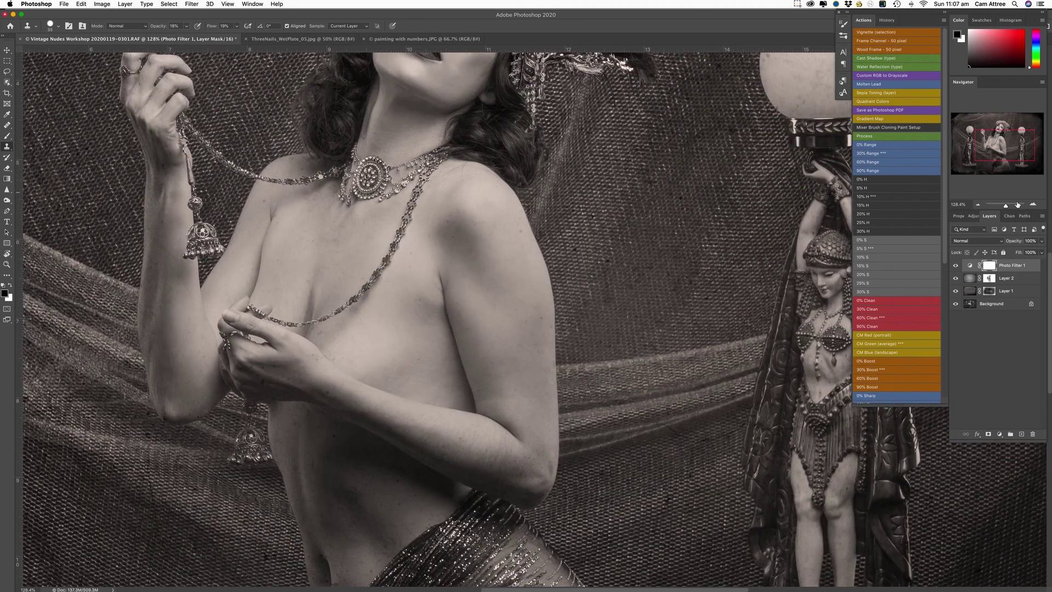
pyautogui.moveTo(1006, 206); pyautogui.dragTo(1002, 207)
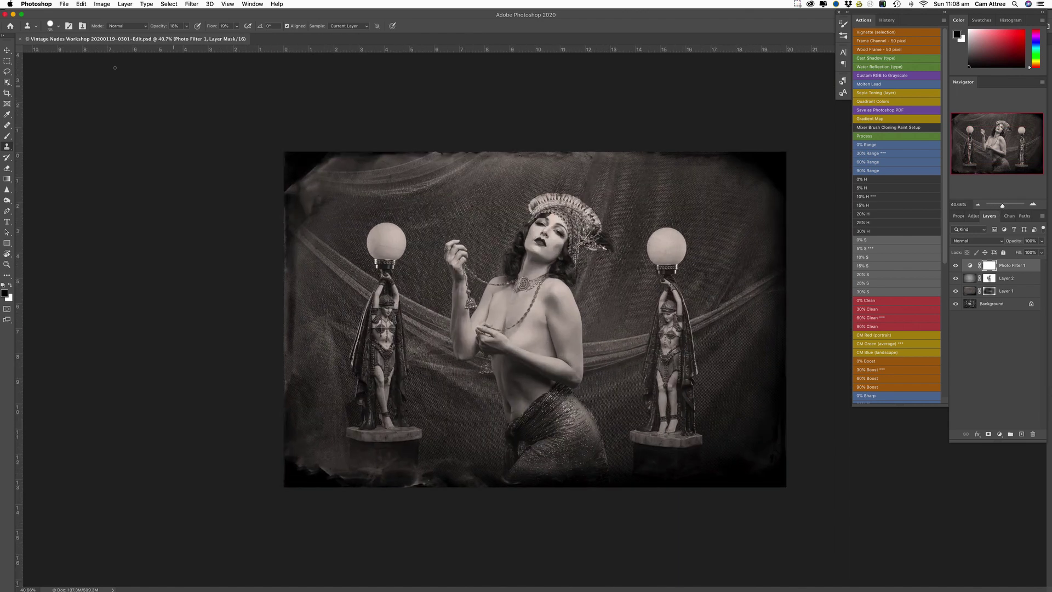
# - Close the portrait document and compare the edited PSD with the original photo in Lightroom Classic's Compare view
pyautogui.click(20, 39)
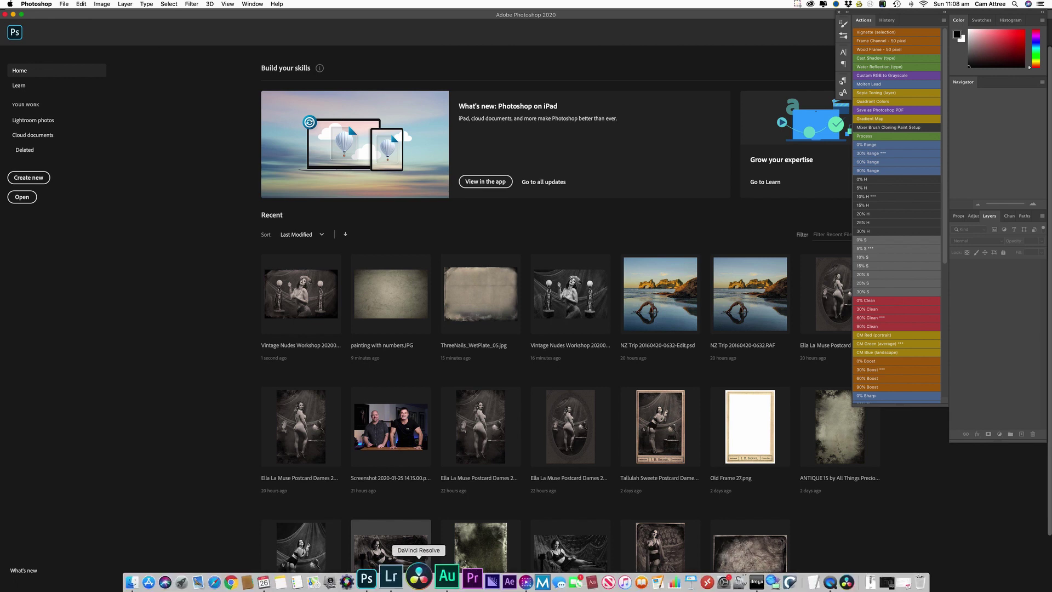
pyautogui.click(411, 574)
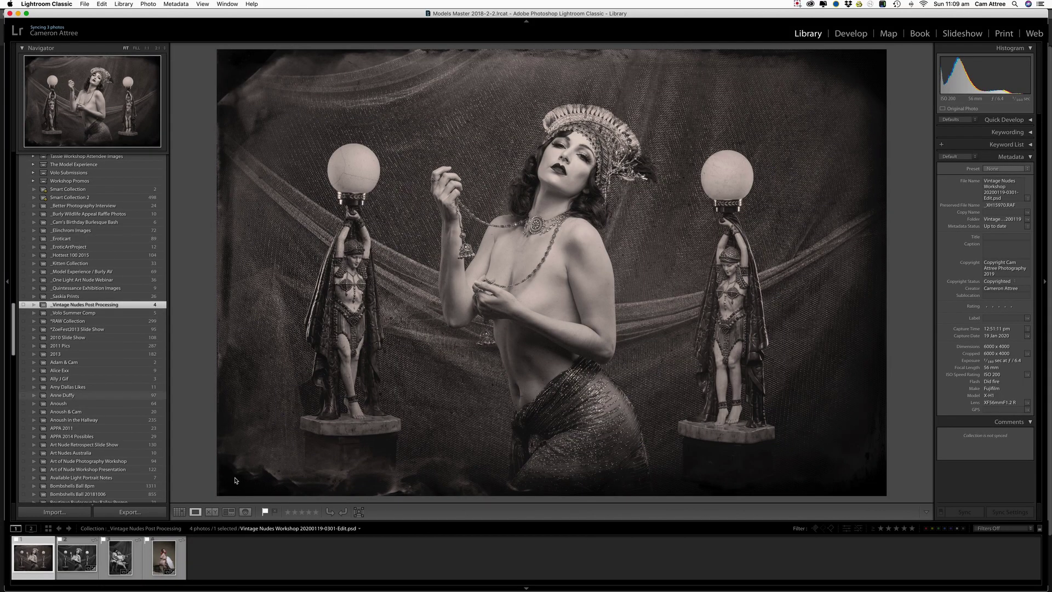
pyautogui.click(211, 512)
pyautogui.keyDown('super'); pyautogui.click(76, 559); pyautogui.keyUp('super')
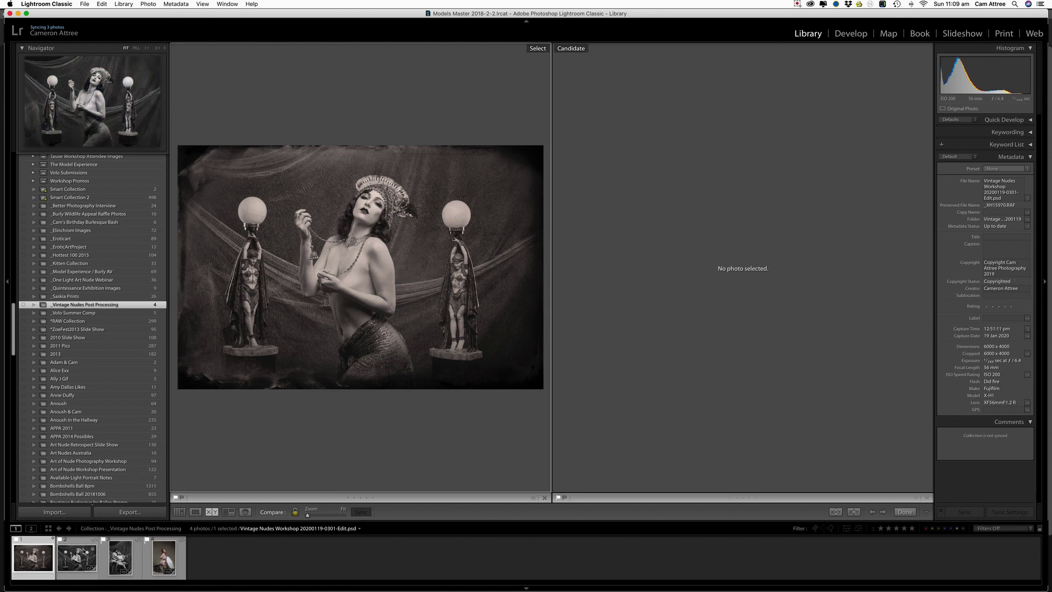